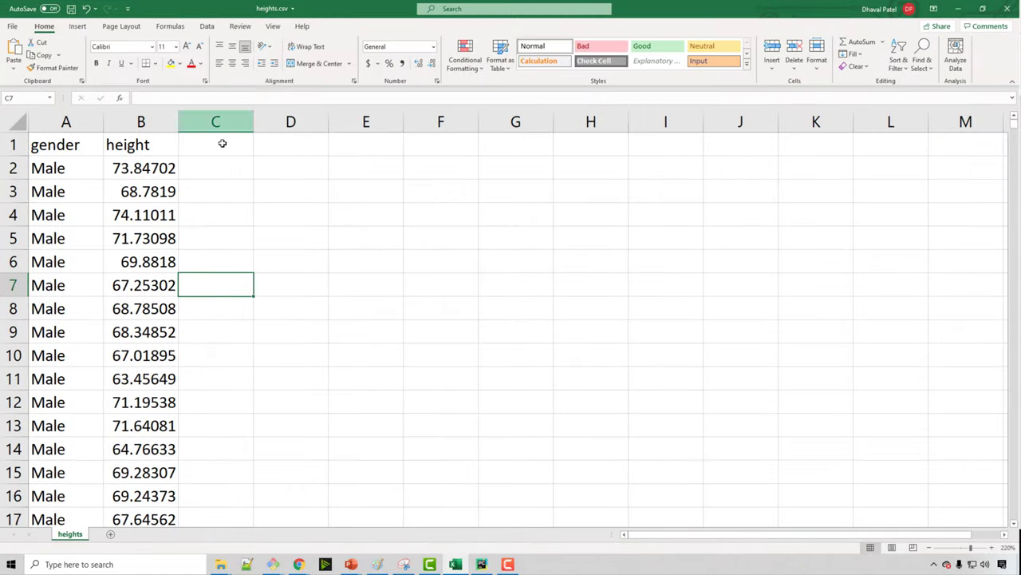
Examine the gender and height columns of heights.csv from the first record to the last
left_click(141, 215)
left_click(140, 321)
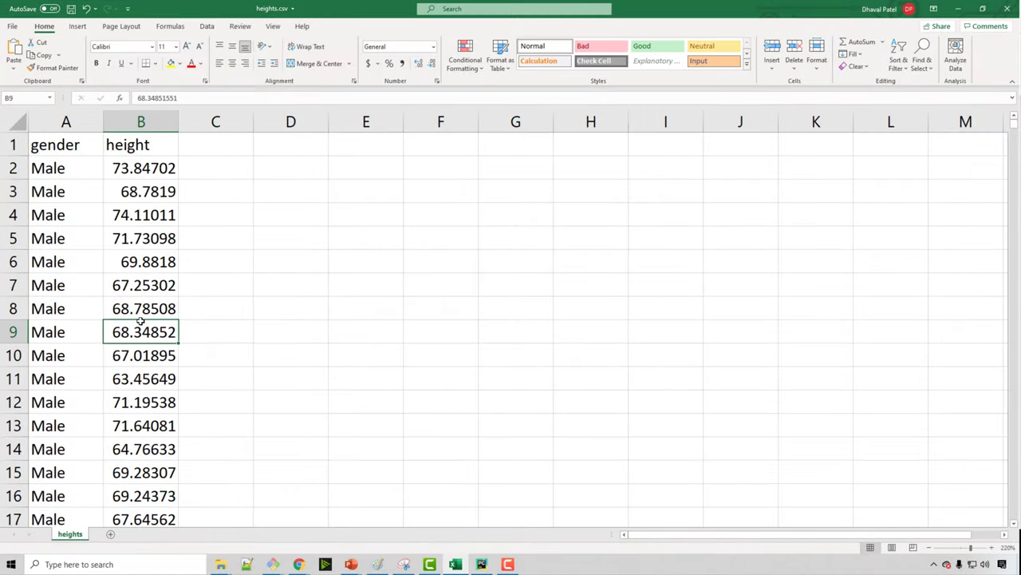
key("ctrl+Down")
key("ctrl+Up")
key("Down")
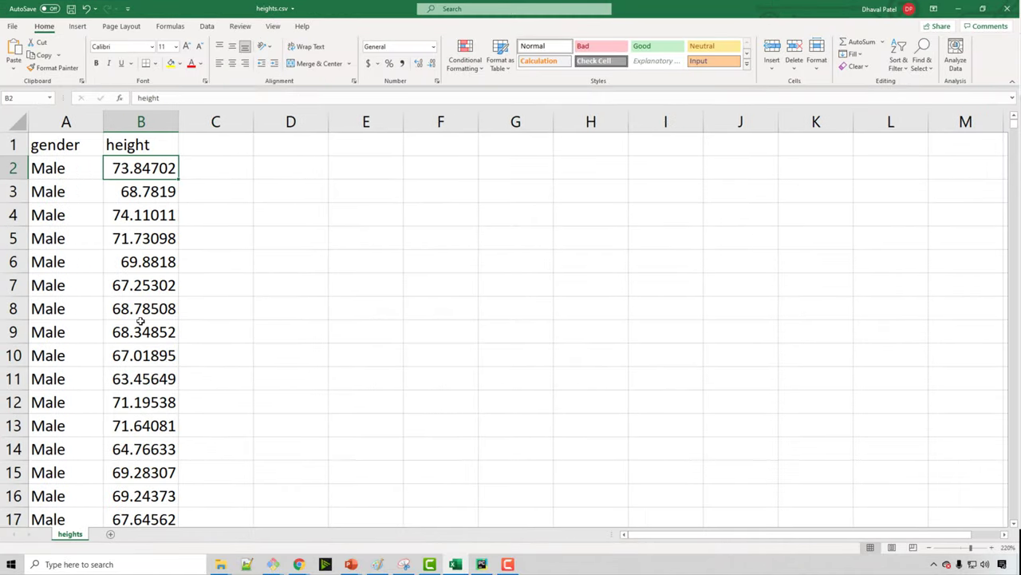
key("Left")
key("Right")
Switch to the Untitled Jupyter notebook in Chrome and show it full screen
left_click(957, 9)
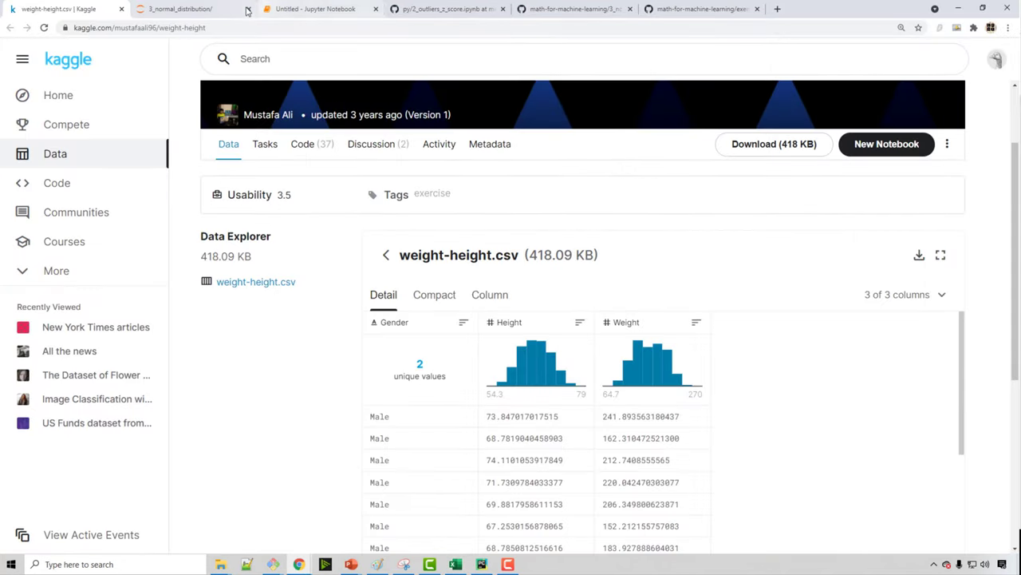
left_click(316, 9)
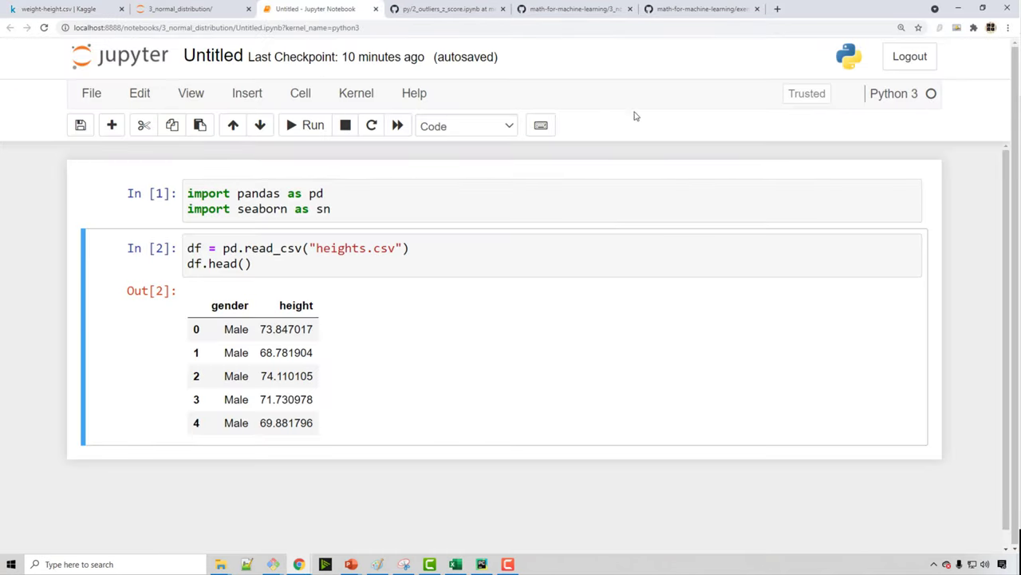
key("F11")
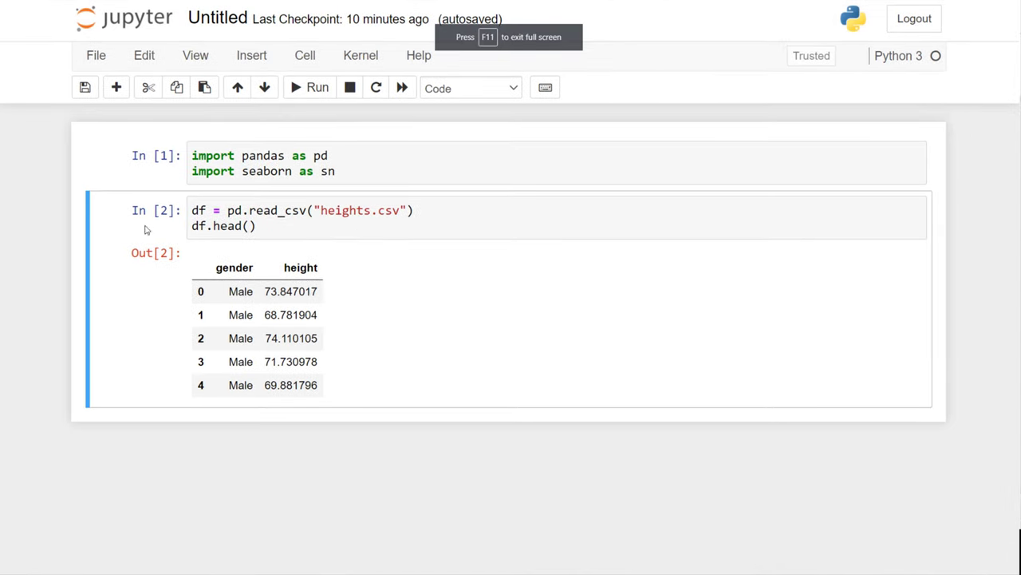
Add a cell below the data preview containing df.height.describe() and run it
key("b")
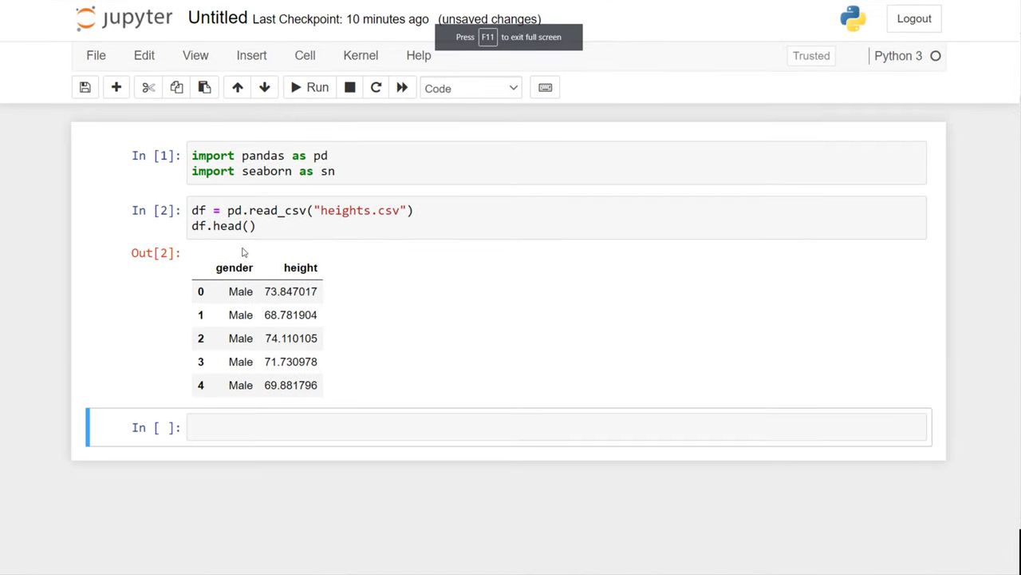
left_click(213, 430)
type("df.")
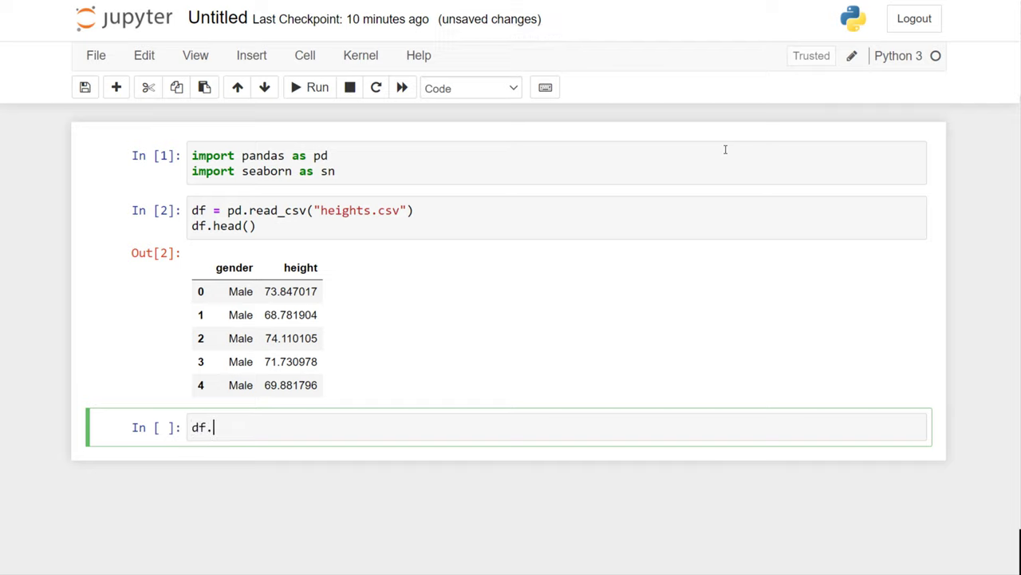
type("height.")
type("describe(")
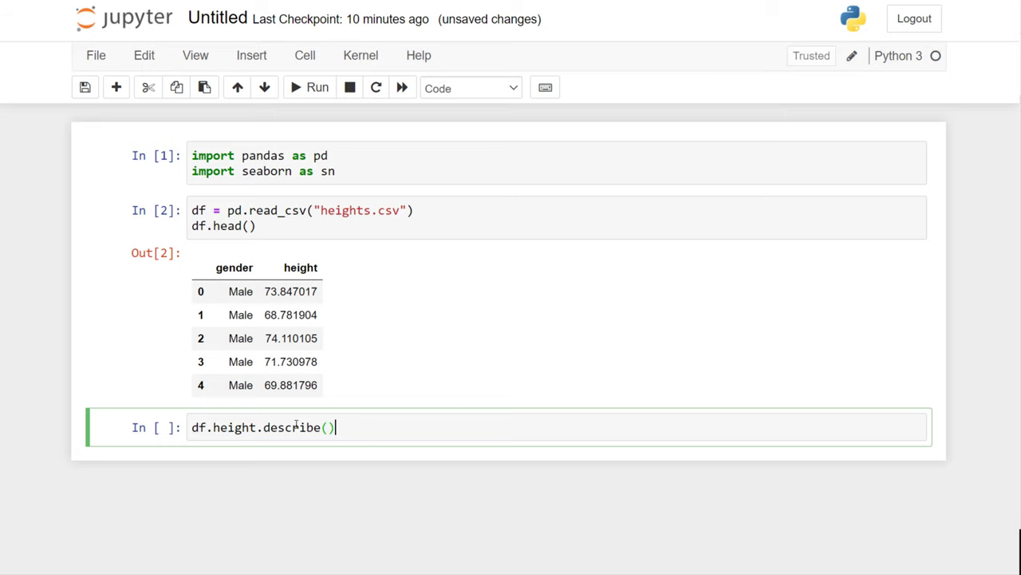
key("ctrl+Return")
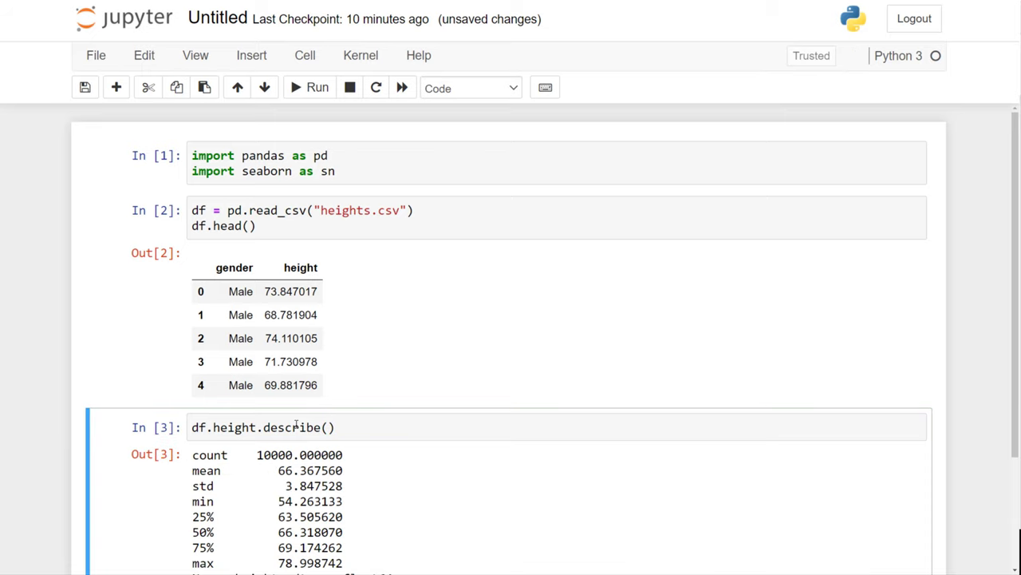
Examine the count, standard deviation, minimum and maximum in the height summary output
scroll(303, 348, "down", 2)
left_click_drag(255, 309, 295, 310)
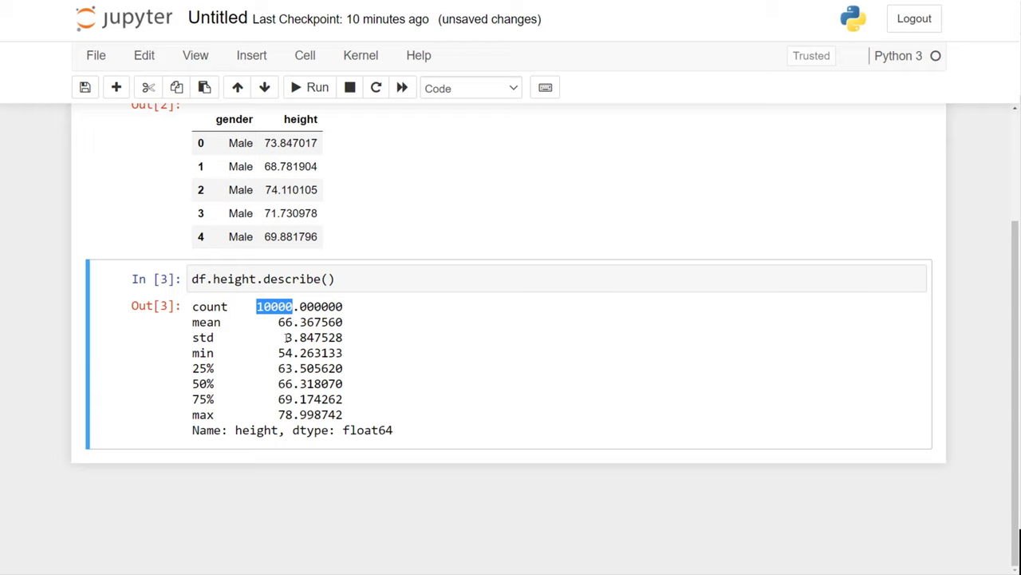
left_click_drag(285, 337, 345, 341)
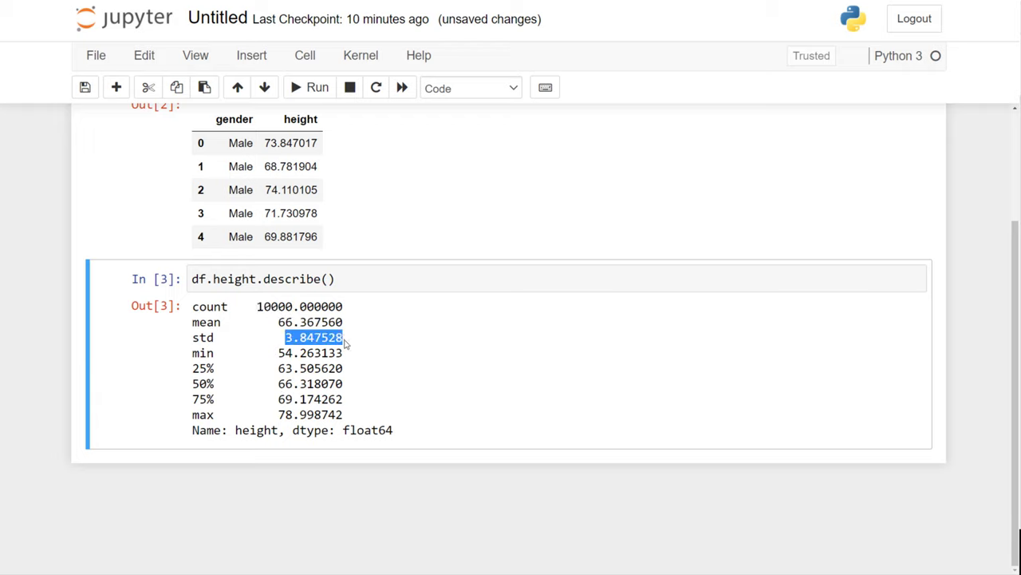
left_click(316, 358)
left_click_drag(279, 353, 328, 353)
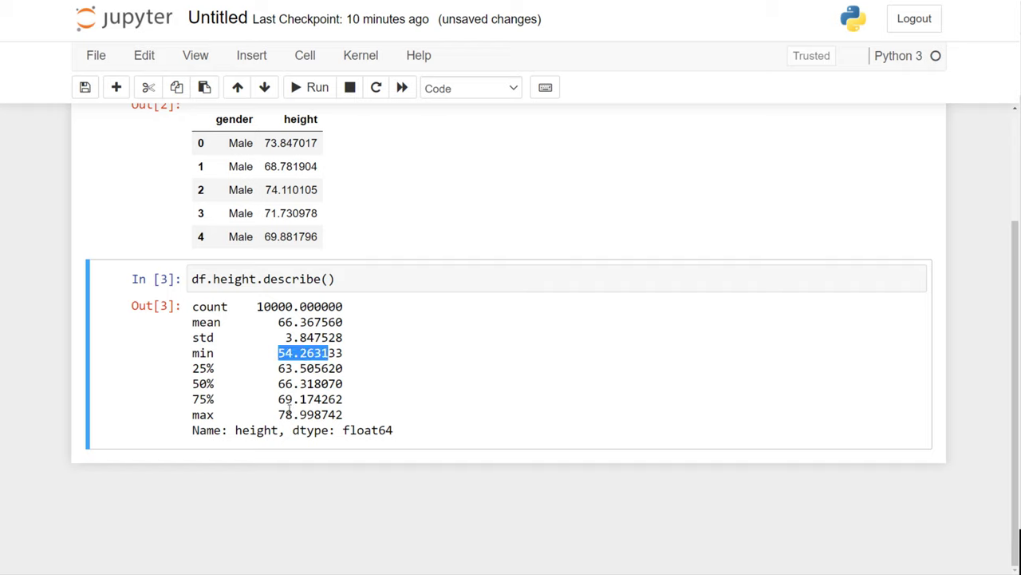
left_click_drag(279, 414, 336, 415)
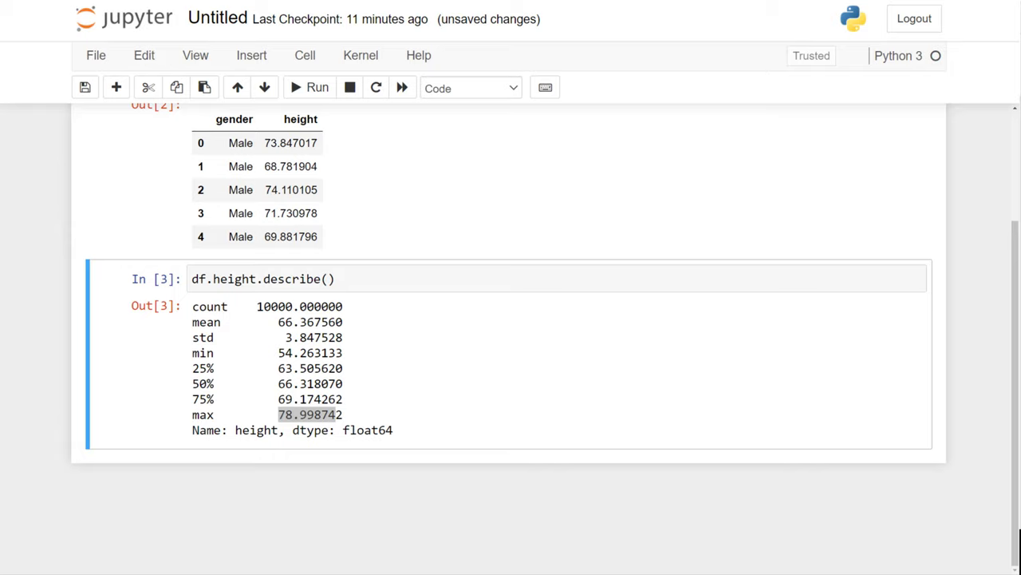
Add a cell below the height summary with sn.histplot(df.height, kde=True) and run it to plot the histogram
left_click(66, 361)
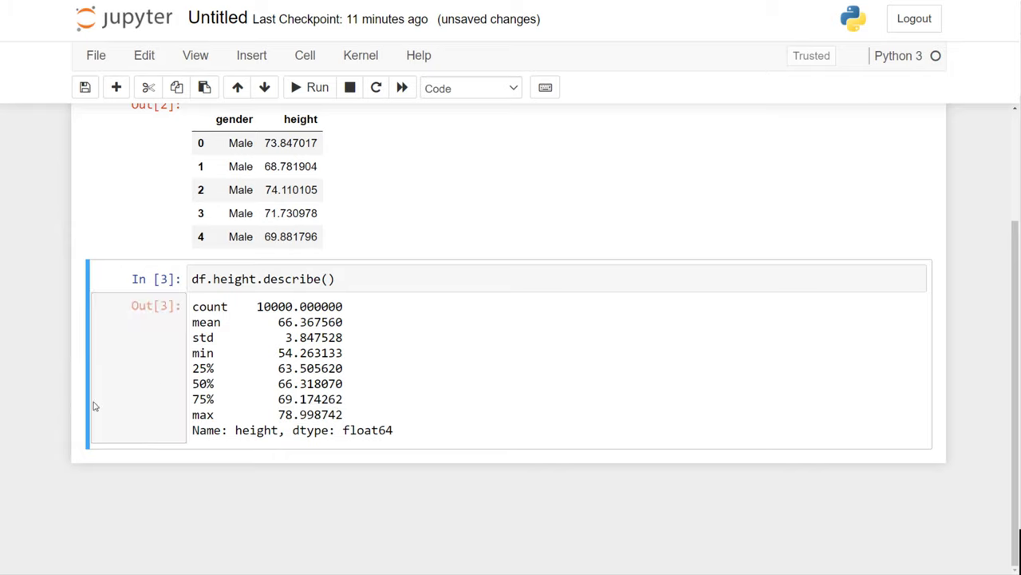
key("b")
scroll(257, 269, "up", 5)
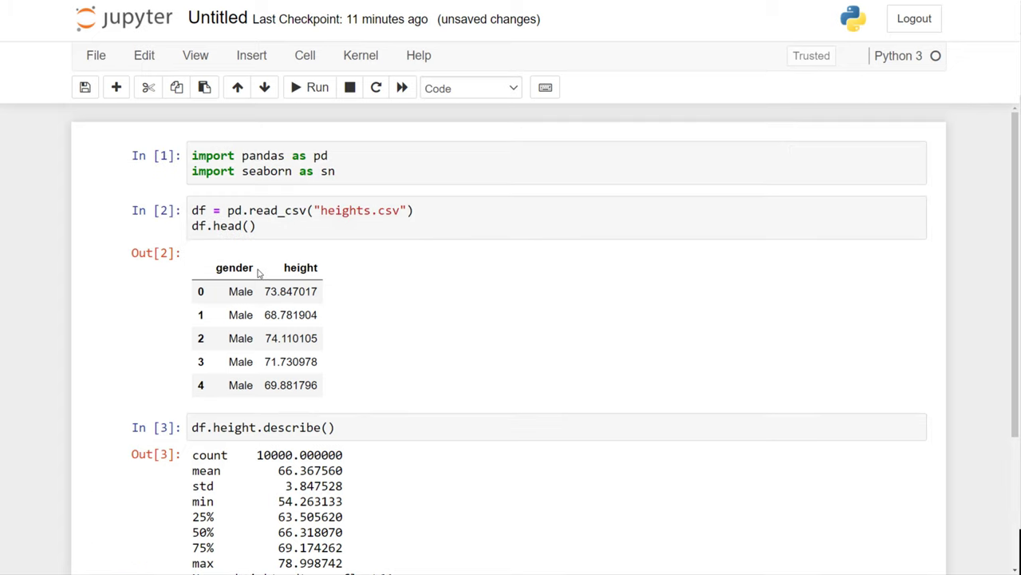
scroll(157, 364, "down", 3)
left_click(228, 428)
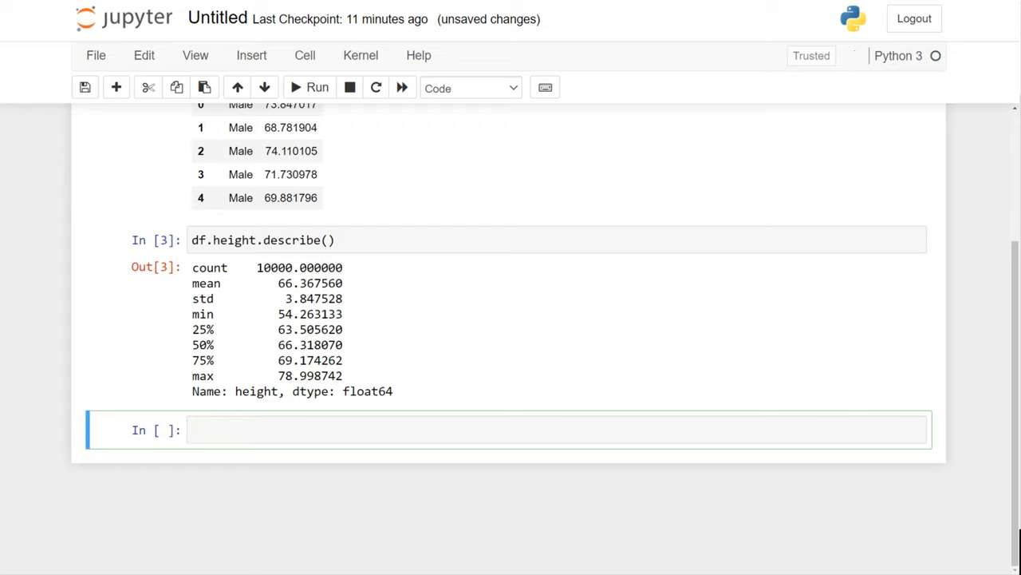
left_click(284, 430)
type("sn.histplot(df.heigh")
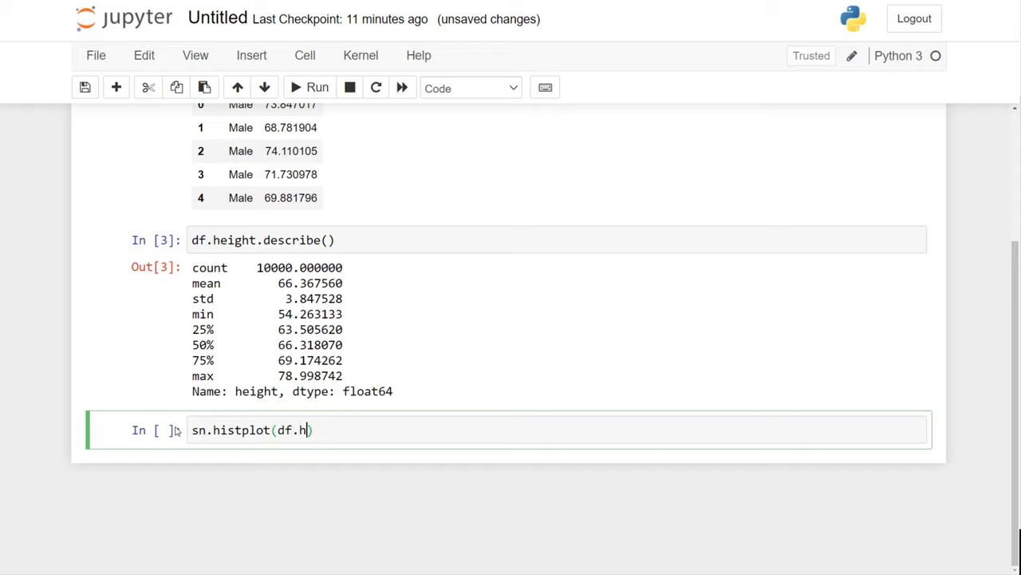
type("t, kde=T")
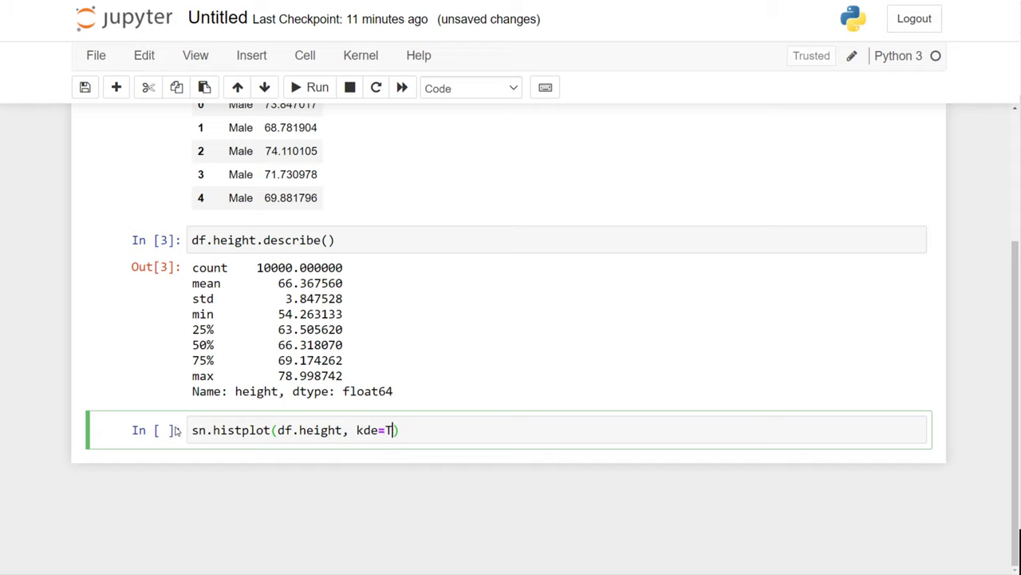
type("rue")
key("ctrl+Return")
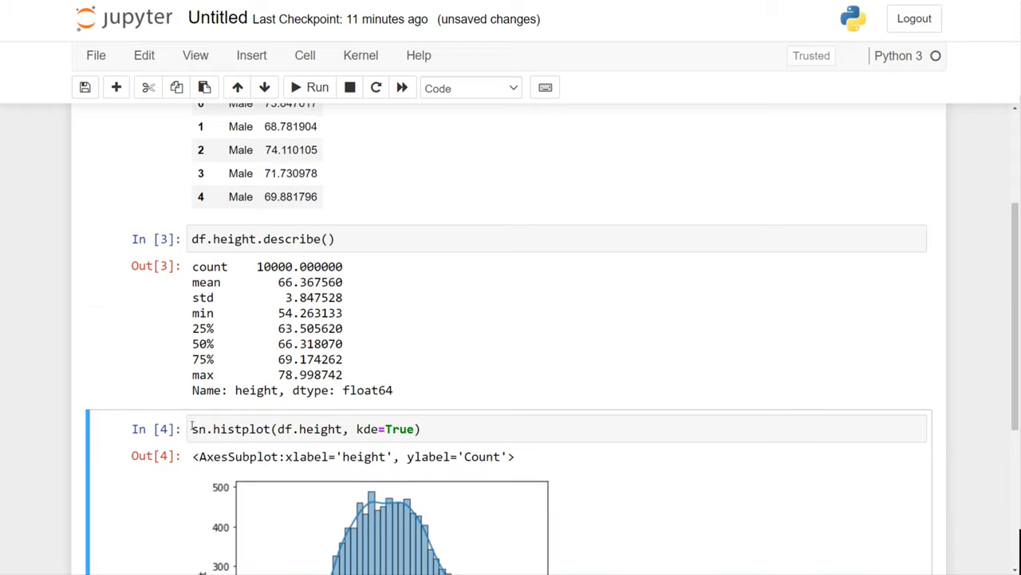
scroll(231, 435, "down", 3)
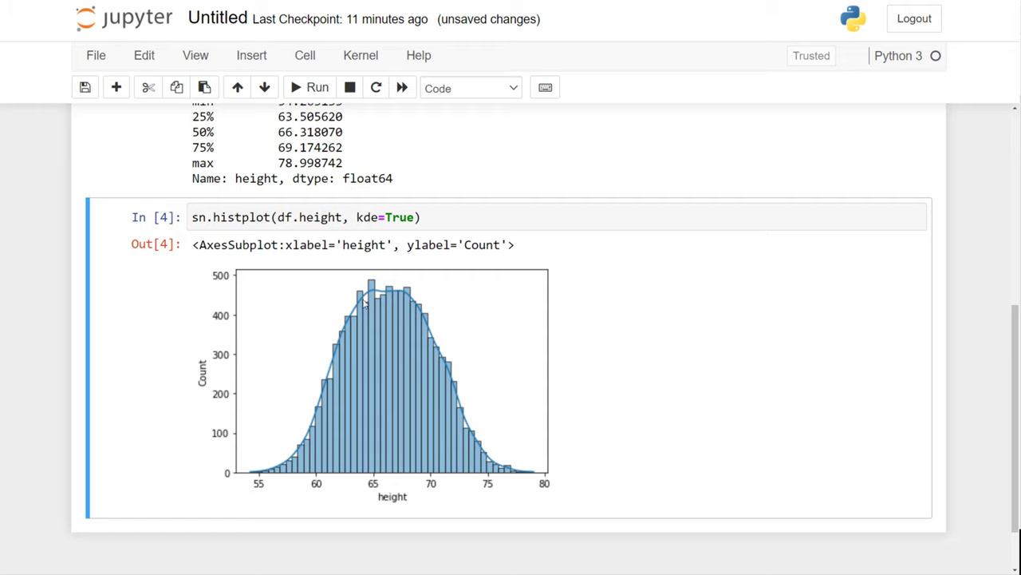
Change the histogram's kde argument to False and rerun the cell
double_click(399, 217)
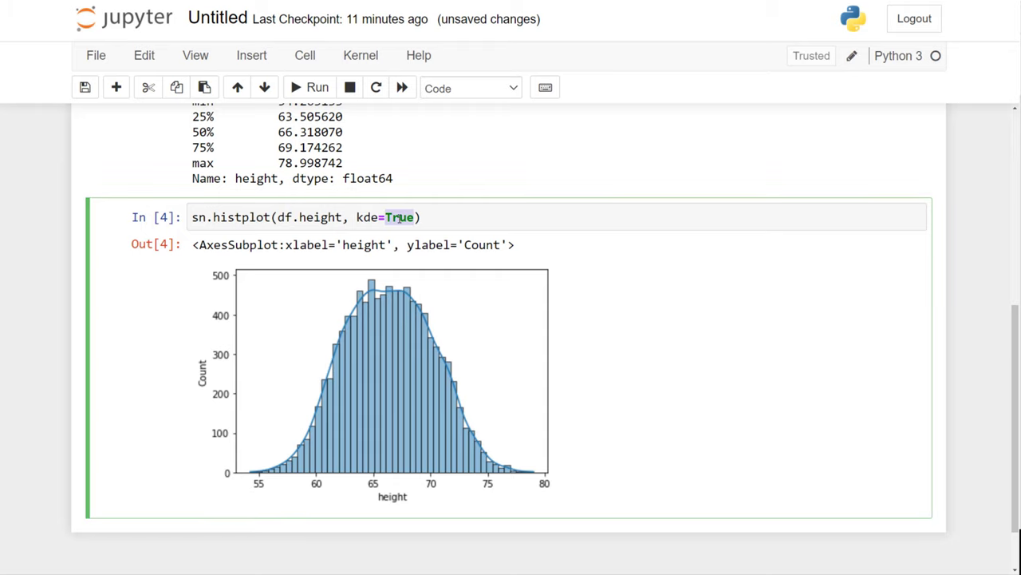
type("False")
key("ctrl+Return")
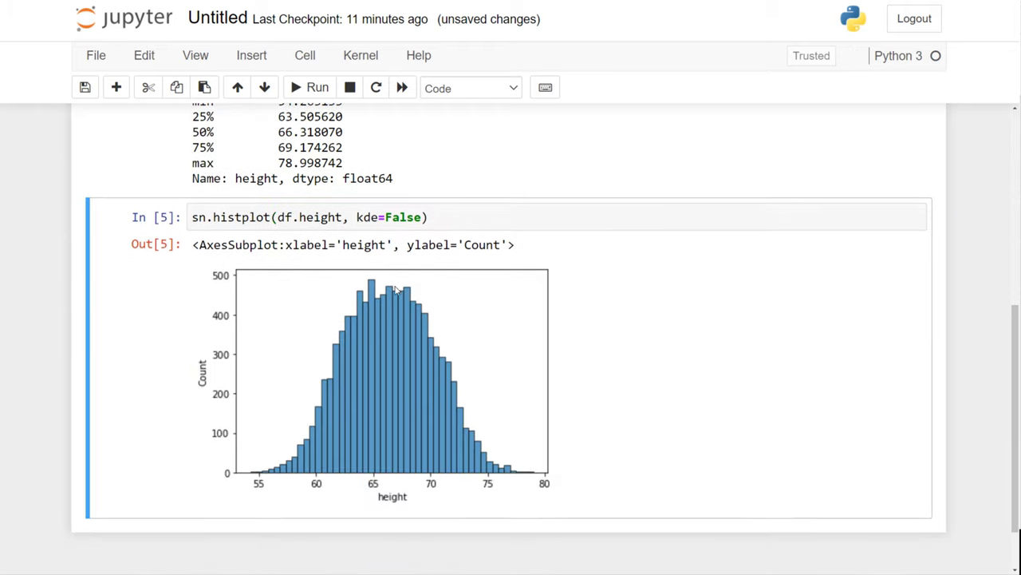
Undo the kde change so the histogram call uses kde=True, and rerun the cell
double_click(396, 217)
key("ctrl+z")
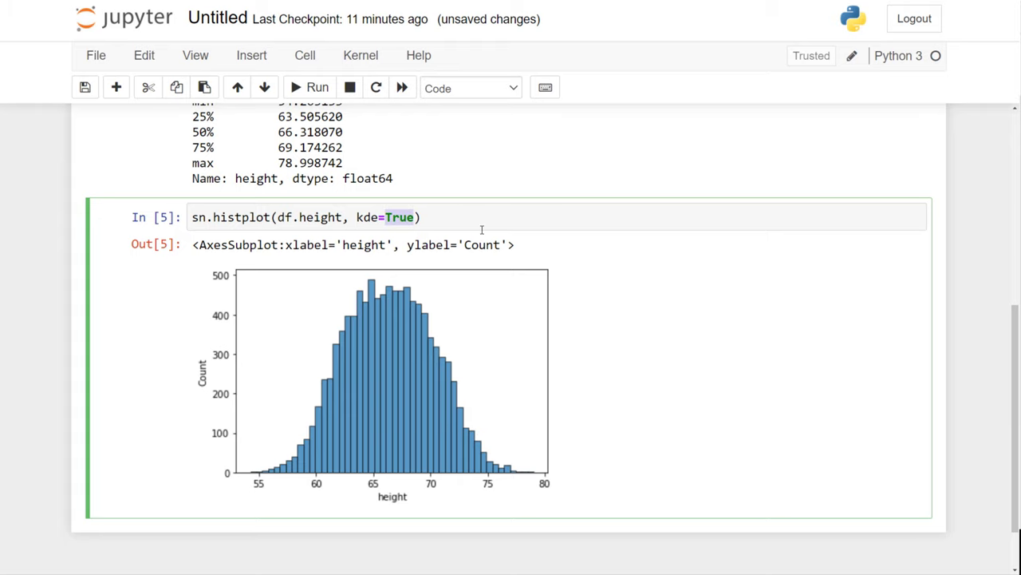
key("ctrl+z")
key("ctrl+y")
key("ctrl+Return")
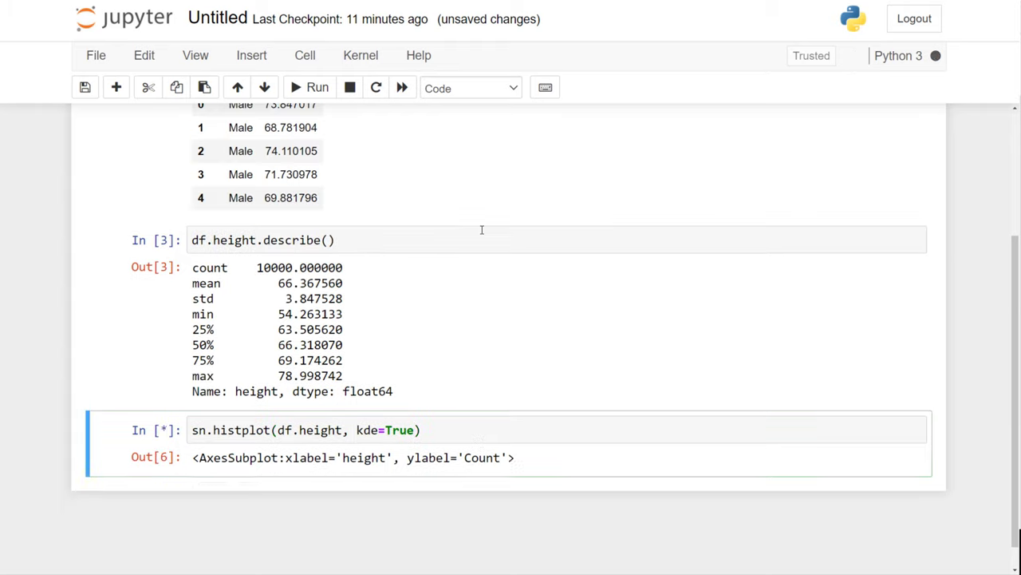
scroll(536, 258, "down", 4)
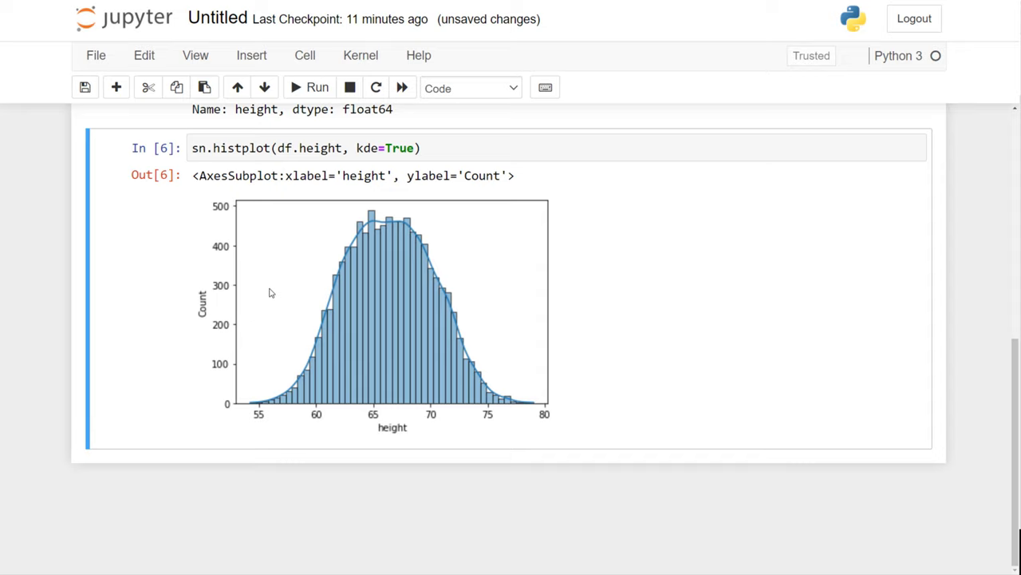
double_click(242, 148)
left_click(503, 148)
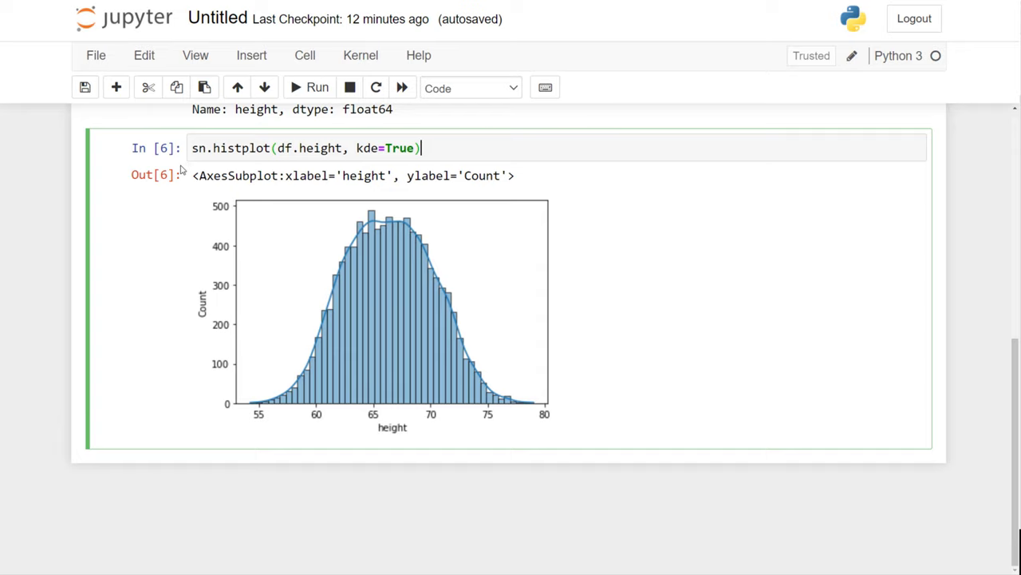
Add a cell below the histogram that stores df.height.mean() in mean and displays it, and run it
left_click(101, 159)
key("b")
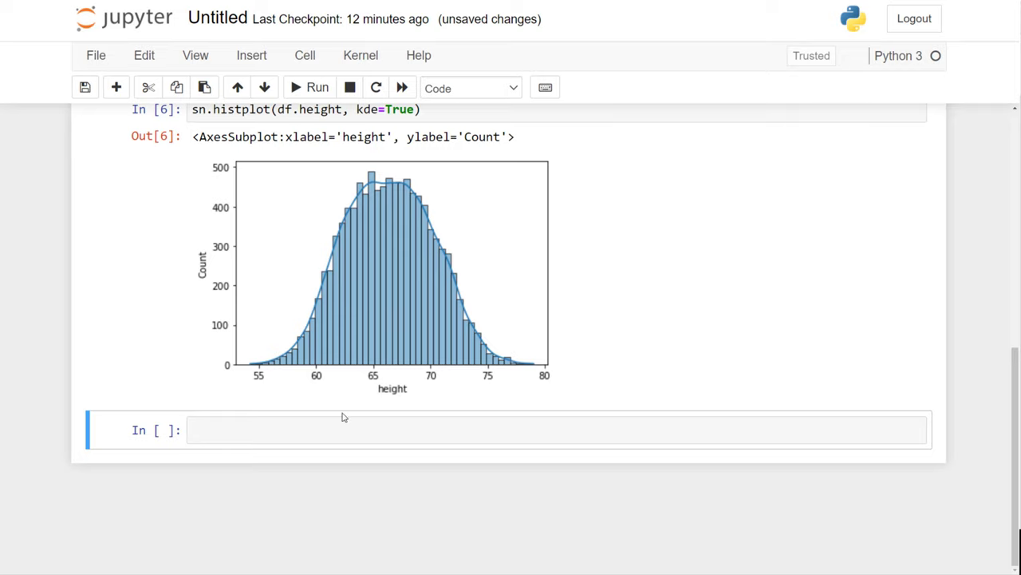
left_click(232, 434)
type("mean = df.height.mean()")
key("Return")
type("mean")
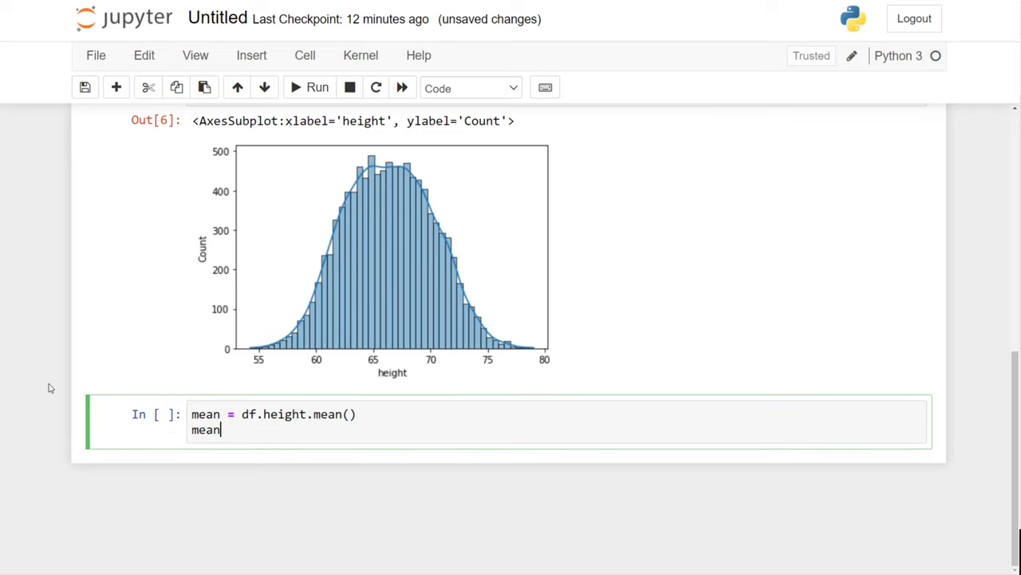
key("ctrl+Return")
scroll(56, 388, "down", 1)
Add a cell below the mean that stores df.height.std() in std_deviation and displays it, and run it
key("b")
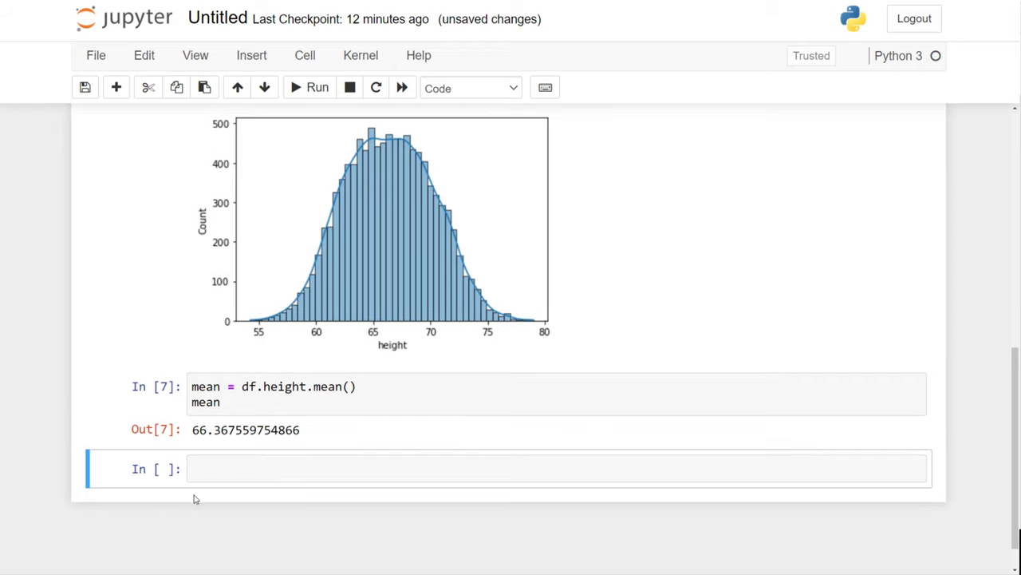
left_click(225, 469)
left_click_drag(192, 429, 278, 429)
left_click(234, 467)
type("std_deviation = df.height.std() std_deviation")
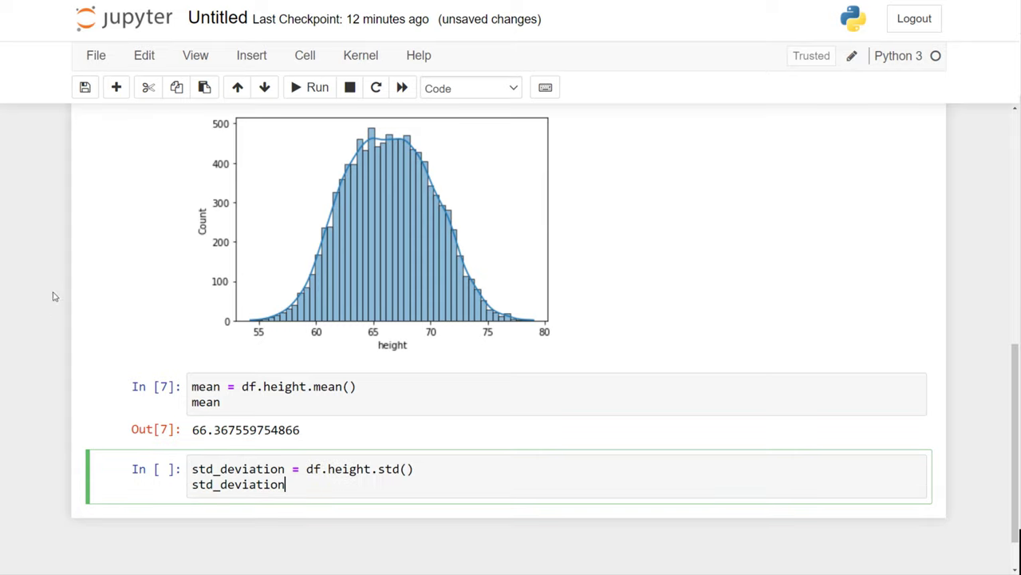
scroll(31, 259, "down", 1)
key("shift+Return")
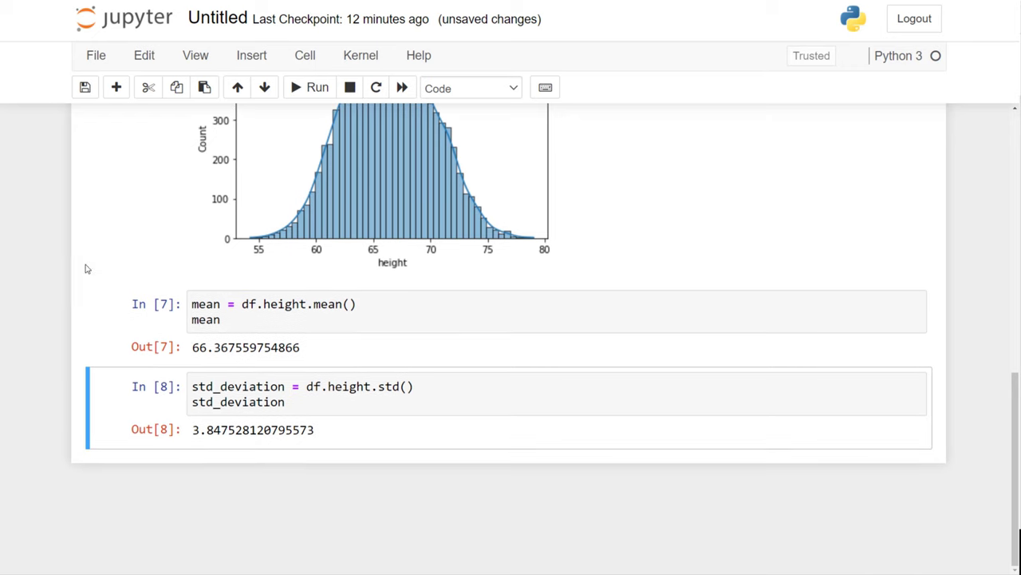
Review the normal distribution slide with the sigma ranges in PowerPoint's normal_dist.pptx and return to the notebook's empty last cell
left_click(235, 432)
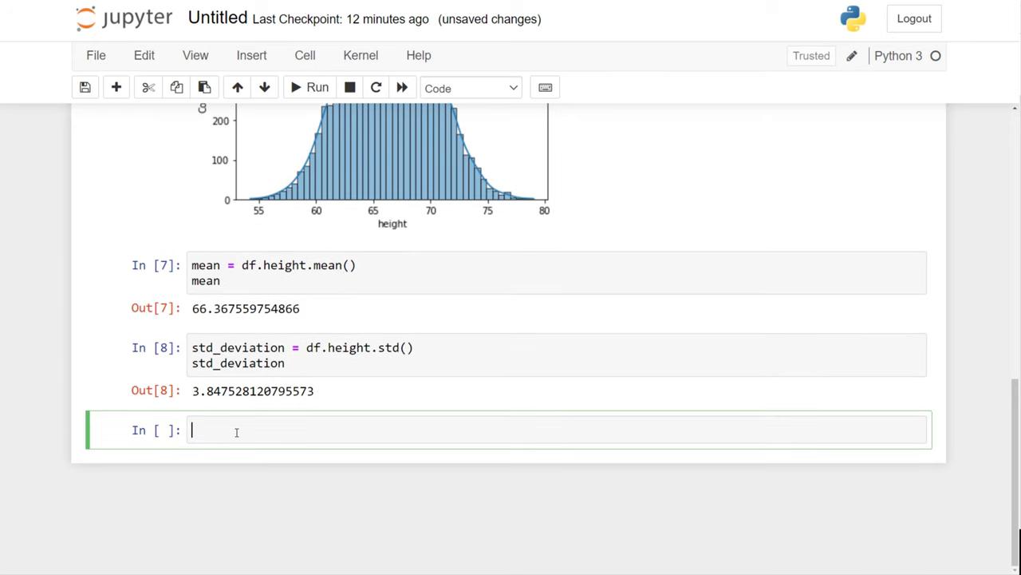
key("alt+Tab")
key("alt+Tab")
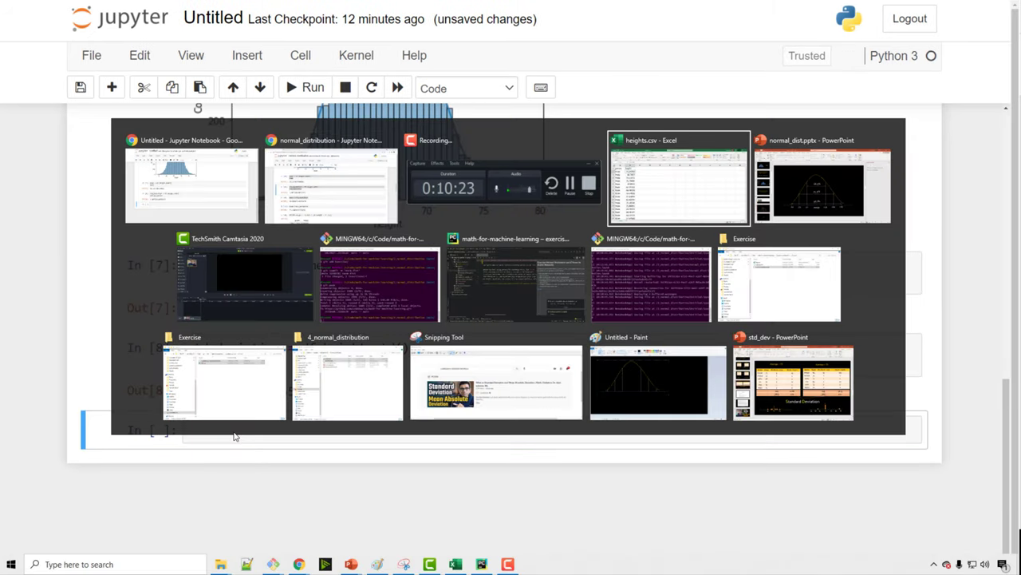
key("alt+Tab")
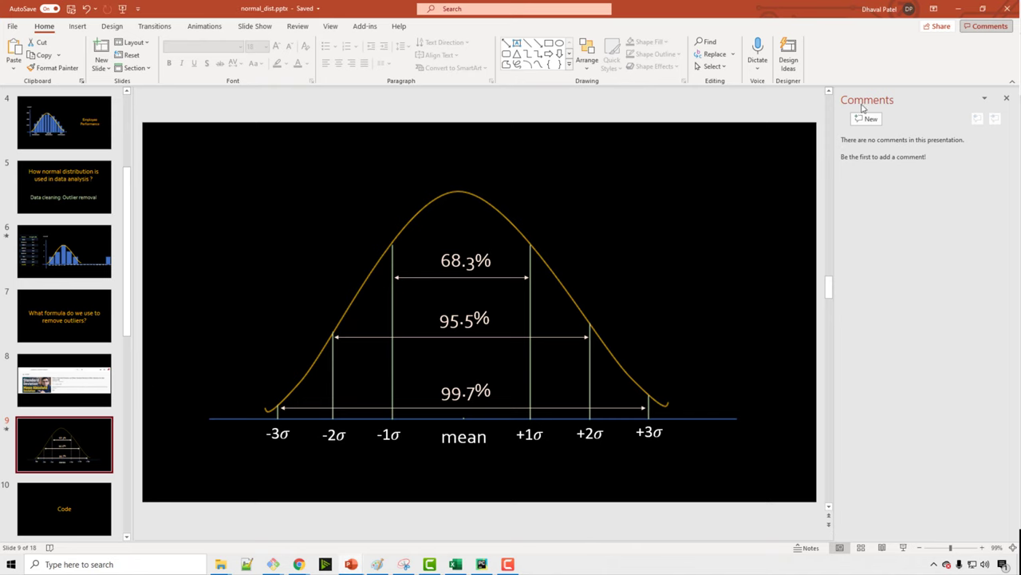
key("alt+Tab")
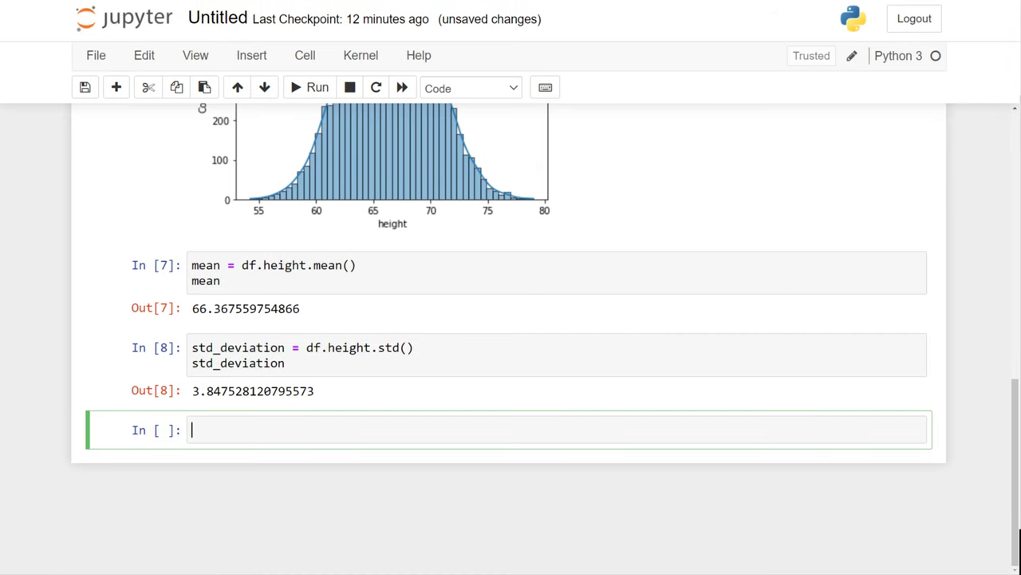
Enter mean - 3*std_deviation in the empty cell below the standard deviation and run it
key("Escape")
left_click(260, 431)
type("mean - 3*std_deviation")
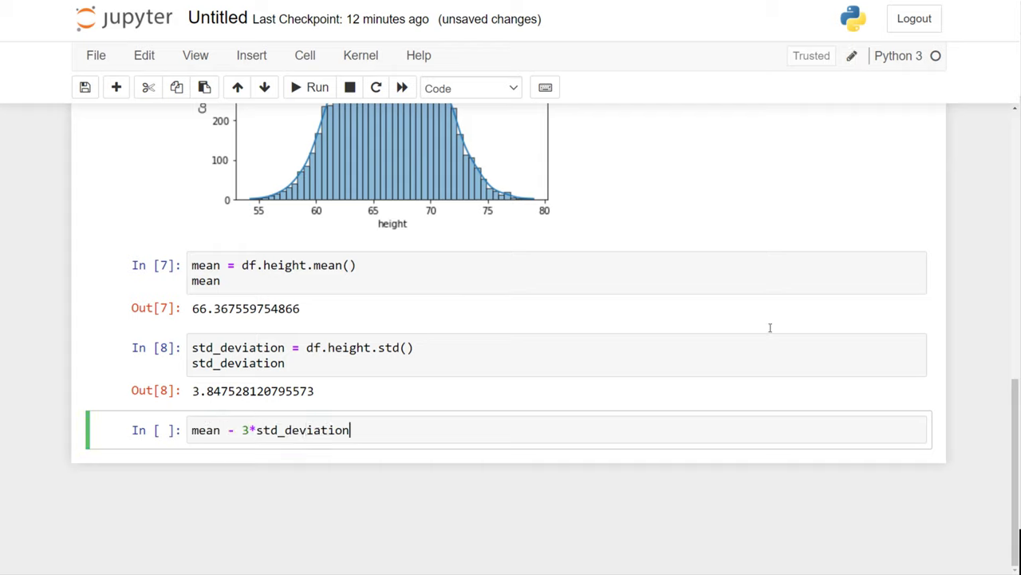
key("ctrl+Return")
Add a cell that computes mean + 3*std_deviation, run it, and compare the lower and upper limits
key("b")
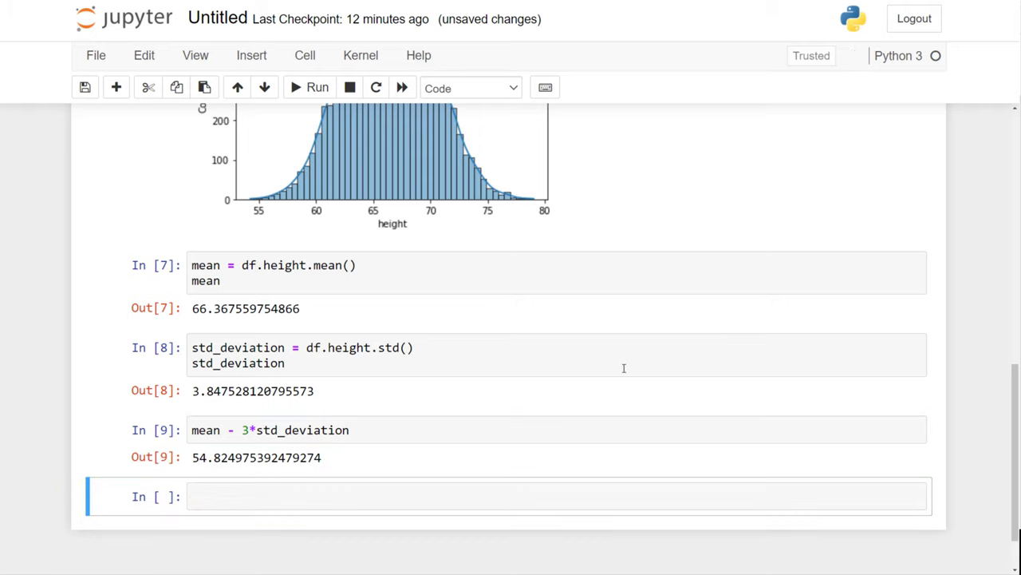
left_click_drag(360, 363, 216, 379)
key("ctrl+c")
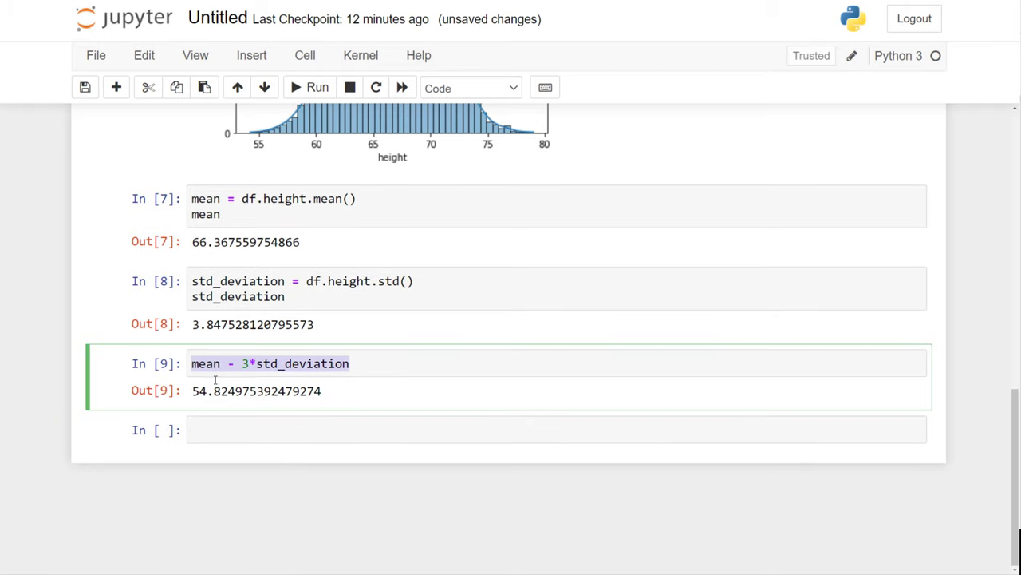
left_click(259, 427)
key("ctrl+v")
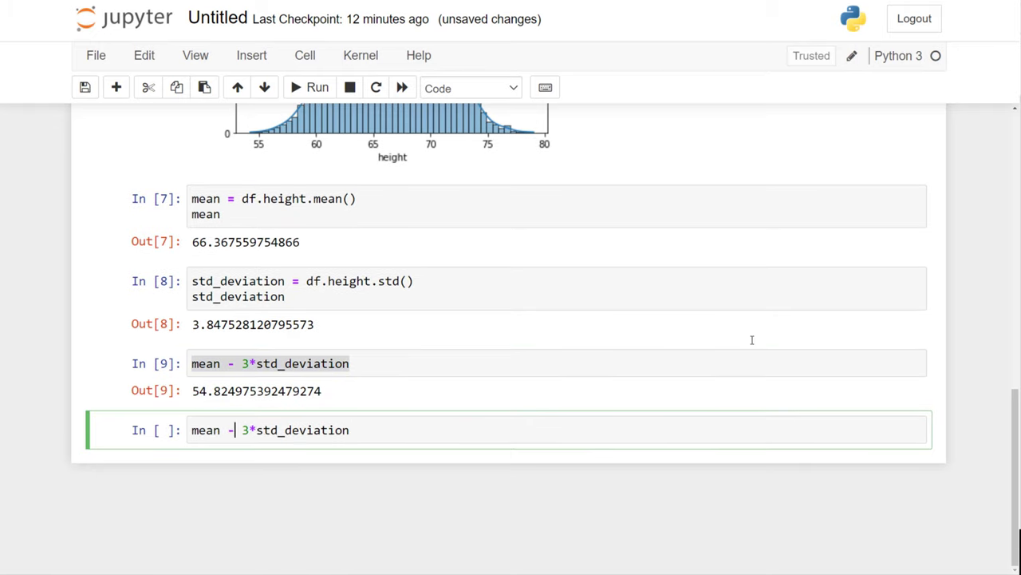
key("BackSpace")
type("+")
key("ctrl+Return")
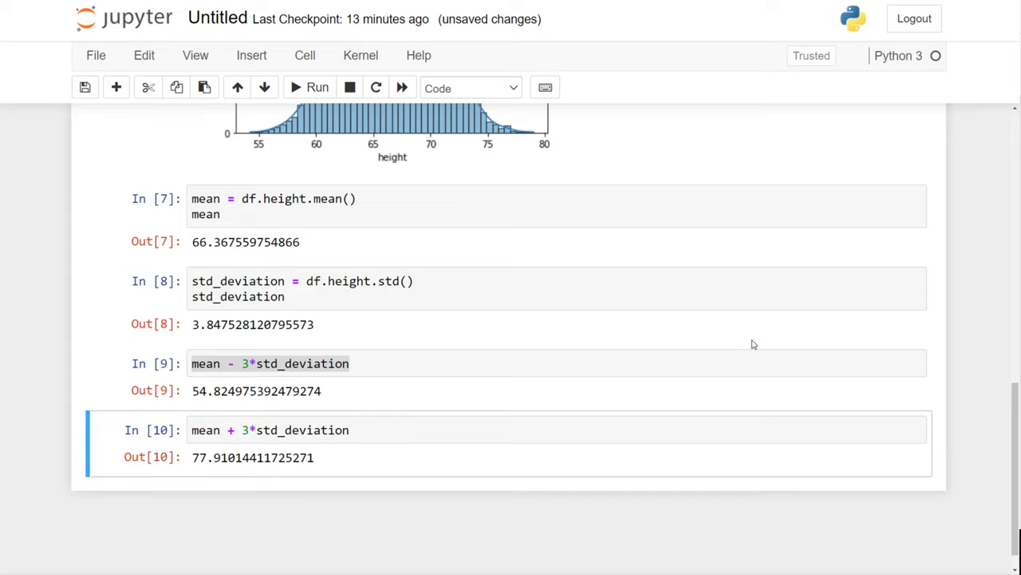
left_click_drag(193, 390, 229, 390)
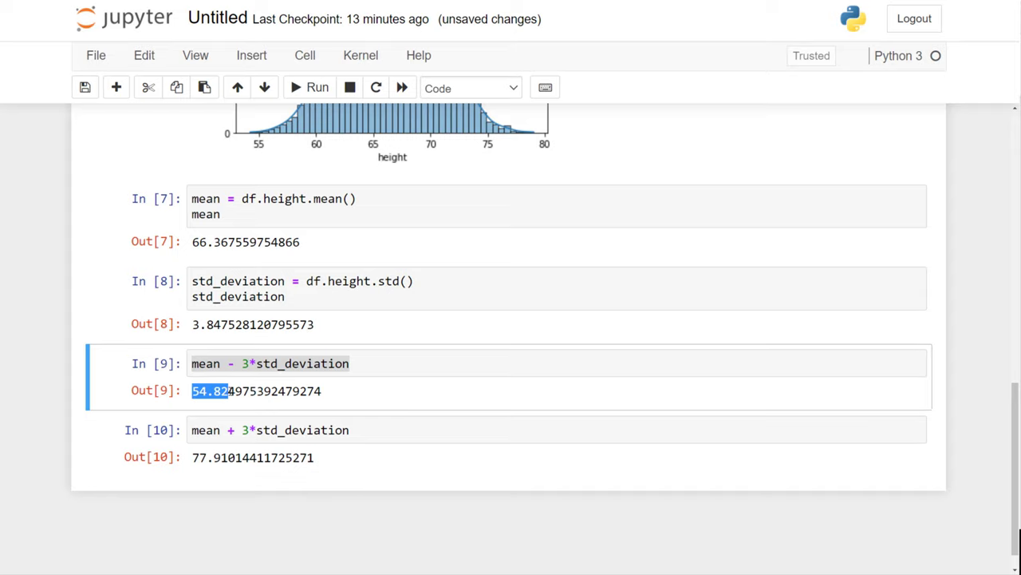
left_click_drag(193, 458, 239, 456)
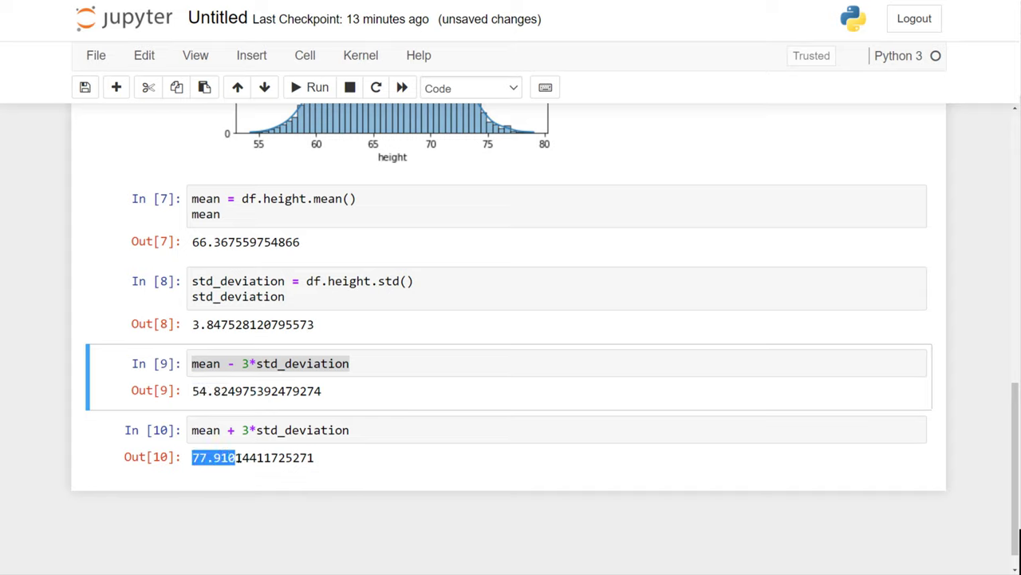
left_click(221, 456)
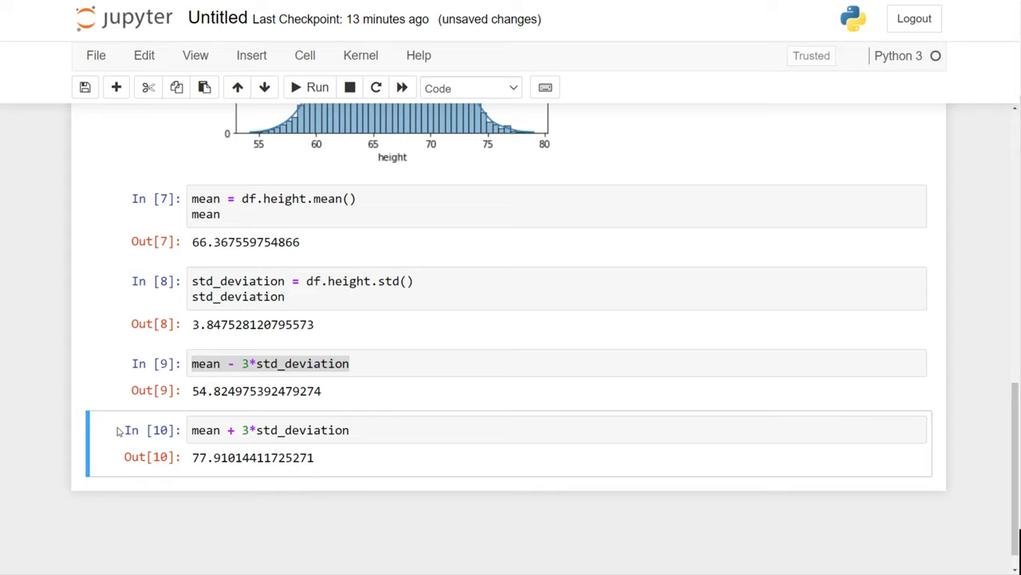
Add a cell below the upper limit and start a filter reading df [df.height < ]
key("b")
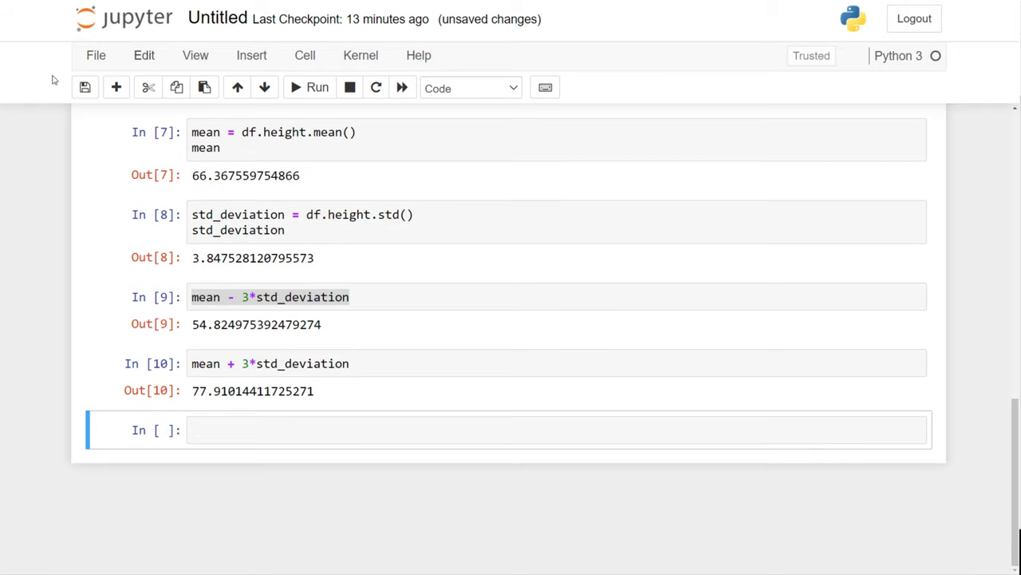
left_click(226, 420)
type("d")
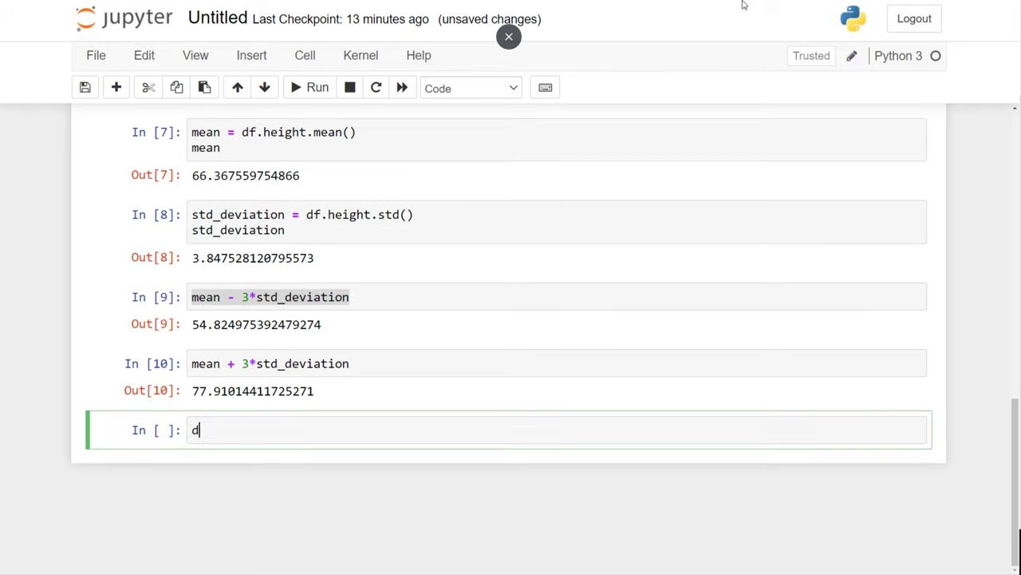
type("f [df.height")
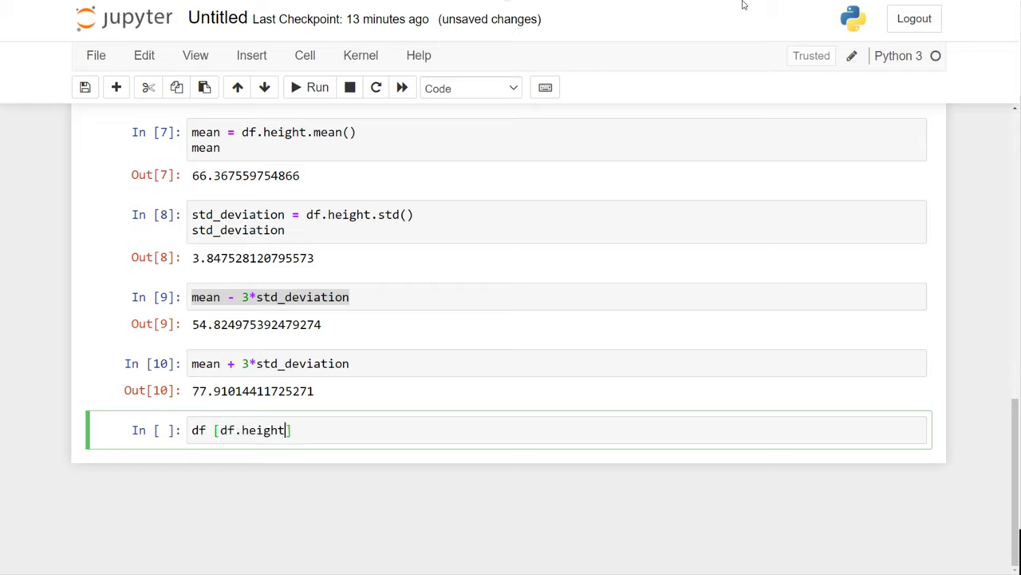
type(" <")
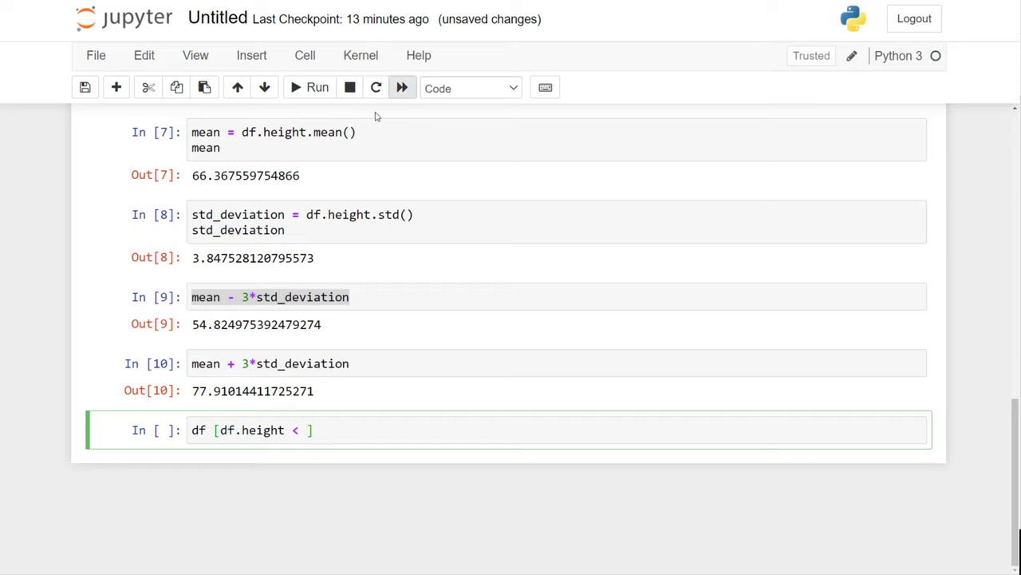
Complete the height filter with the lower limit 54.82 and run the cell
left_click_drag(192, 324, 228, 324)
key("ctrl+c")
left_click(344, 427)
key("ctrl+v")
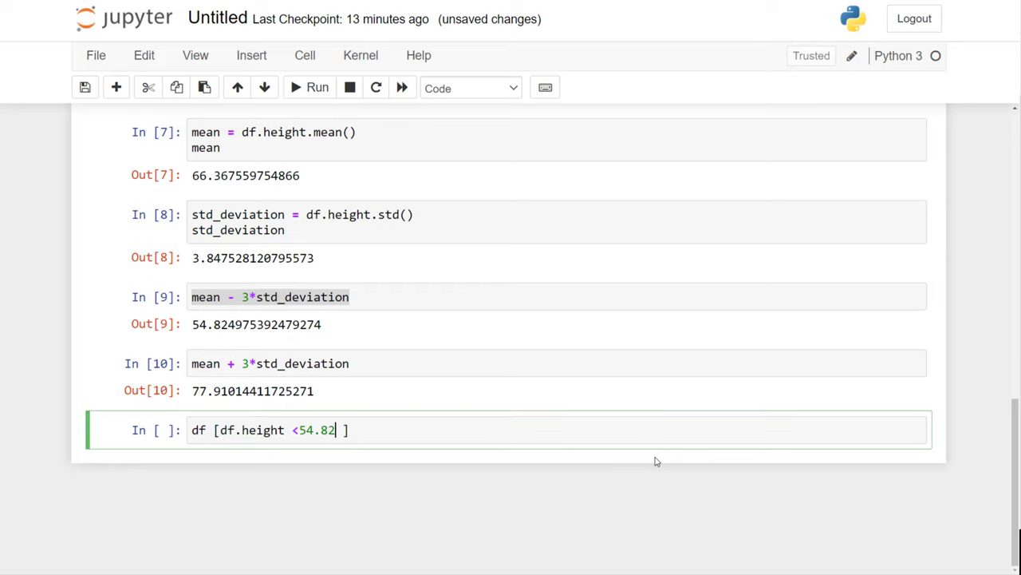
key("Left")
key("Left")
key("Left")
key("Left")
key("Left")
key("ctrl+Return")
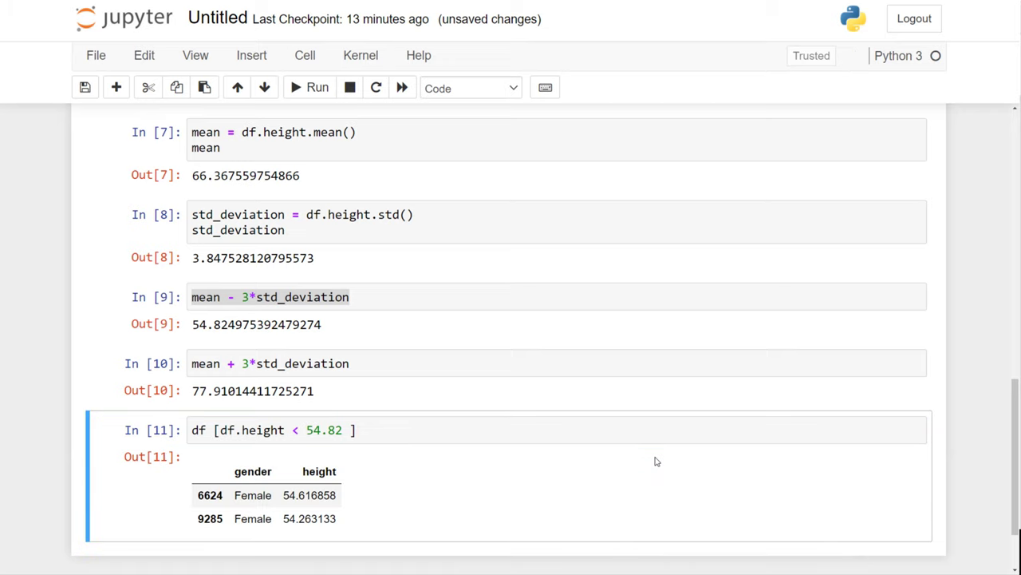
scroll(466, 307, "down", 2)
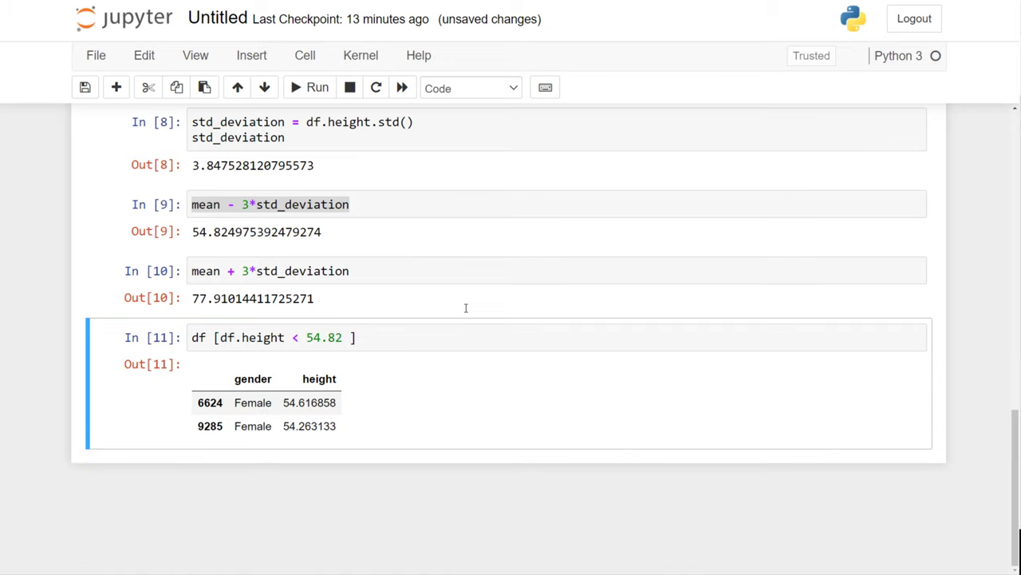
Change the filter to df [df.height > 77.91 ], rerun the cell and check the returned rows
left_click(343, 338)
type(")")
key("Left")
key("Left")
key("Left")
key("Left")
key("Left")
key("Left")
key("Left")
key("Right")
key("BackSpace")
type(">")
key("Delete")
key("Delete")
key("Delete")
key("Delete")
key("Delete")
key("Delete")
type("77.91")
key("ctrl+Return")
scroll(503, 359, "down", 2)
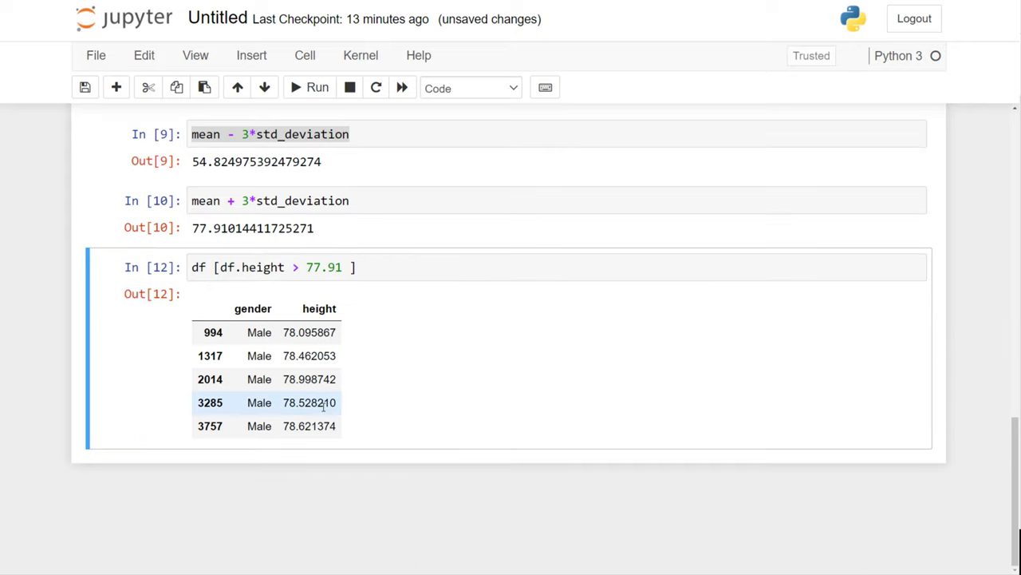
left_click_drag(284, 332, 305, 332)
left_click(306, 332)
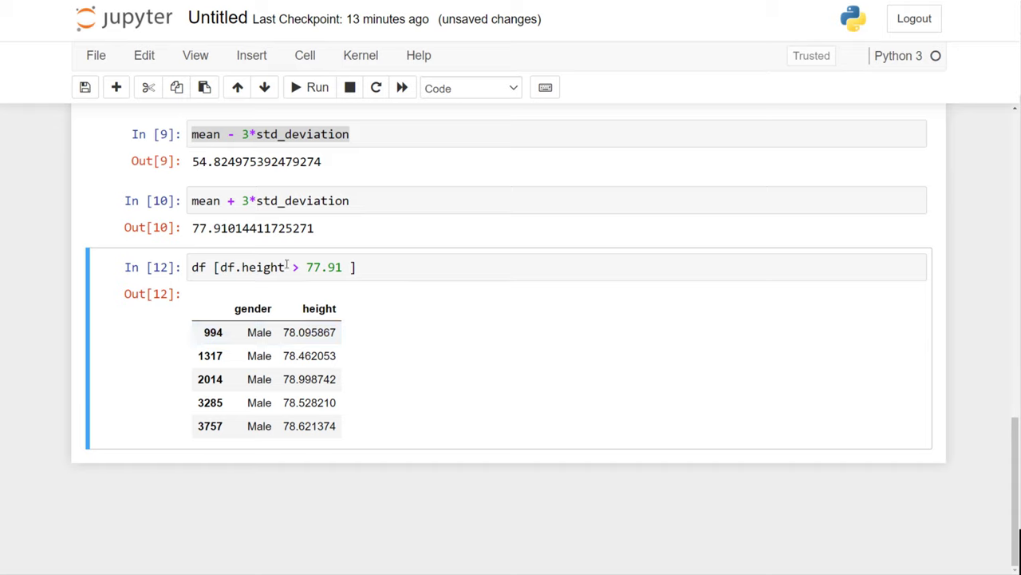
Extend the filter to df [(df.height > 77.91) | (df.height<54.82) ] and rerun the cell
left_click(221, 267)
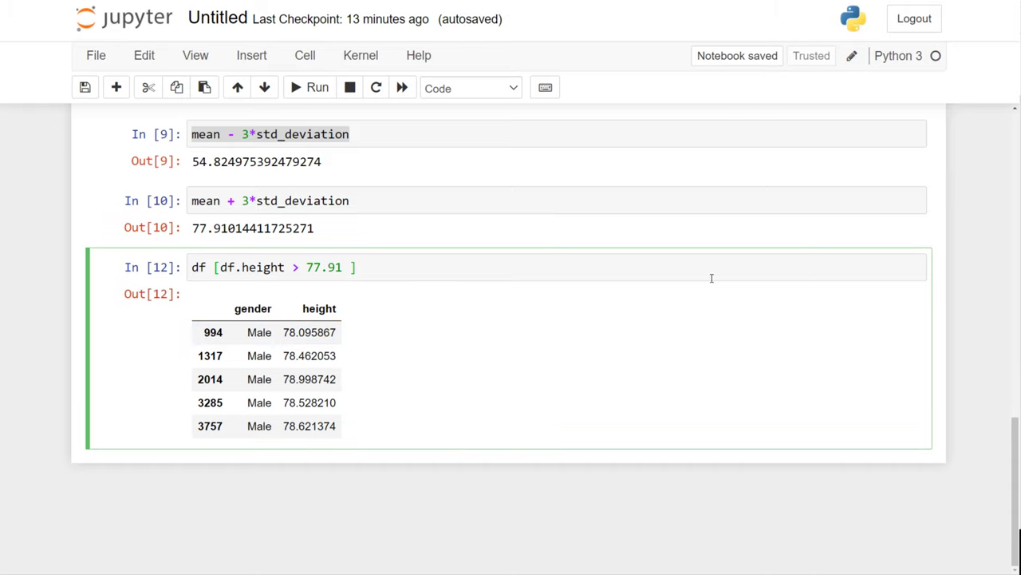
type("(")
key("End")
key("Left")
key("Left")
type(") ")
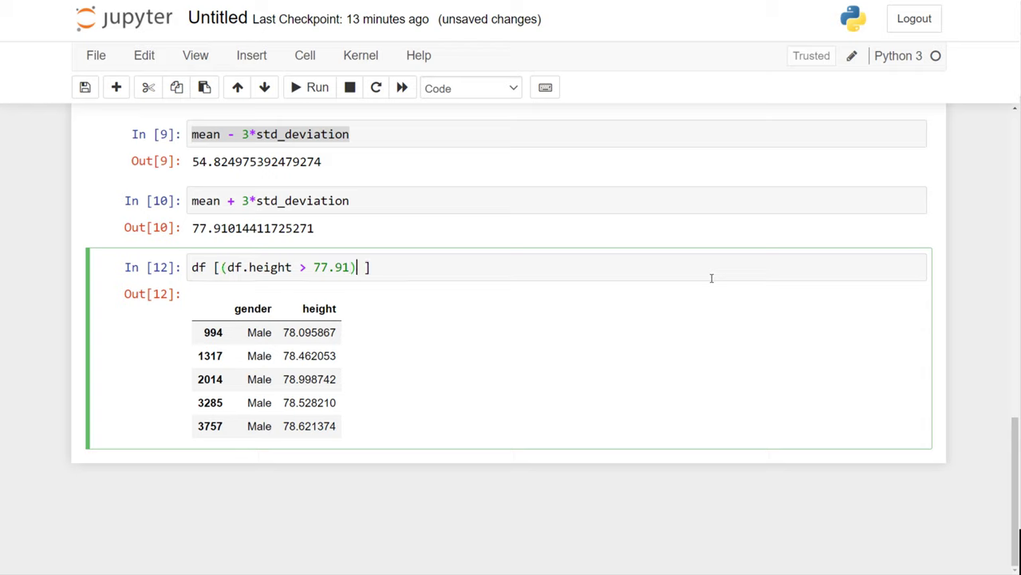
type("| (df.height")
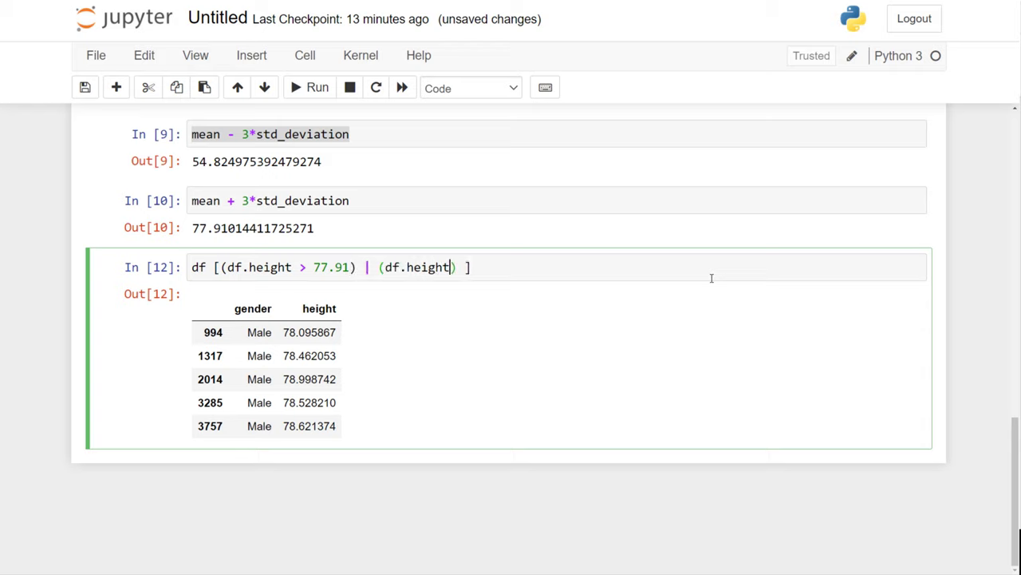
type("<")
left_click_drag(193, 162, 229, 162)
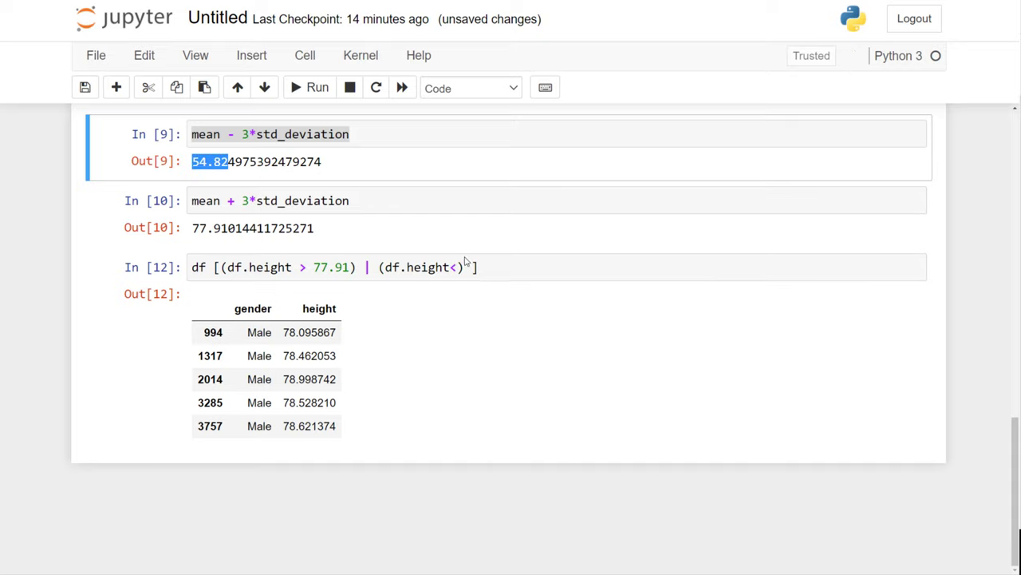
left_click(452, 268)
key("ctrl+v")
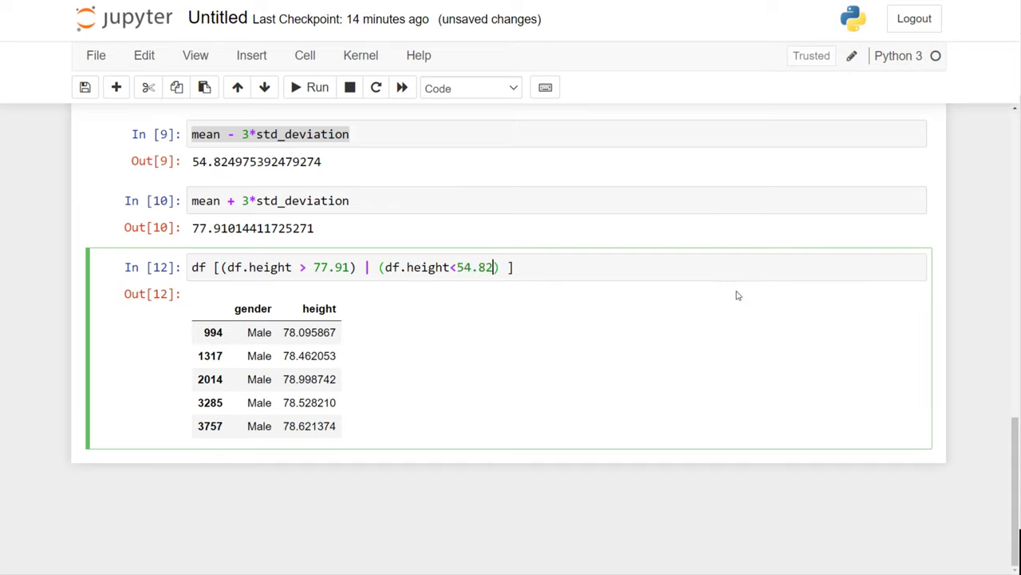
key("ctrl+Return")
scroll(510, 304, "down", 3)
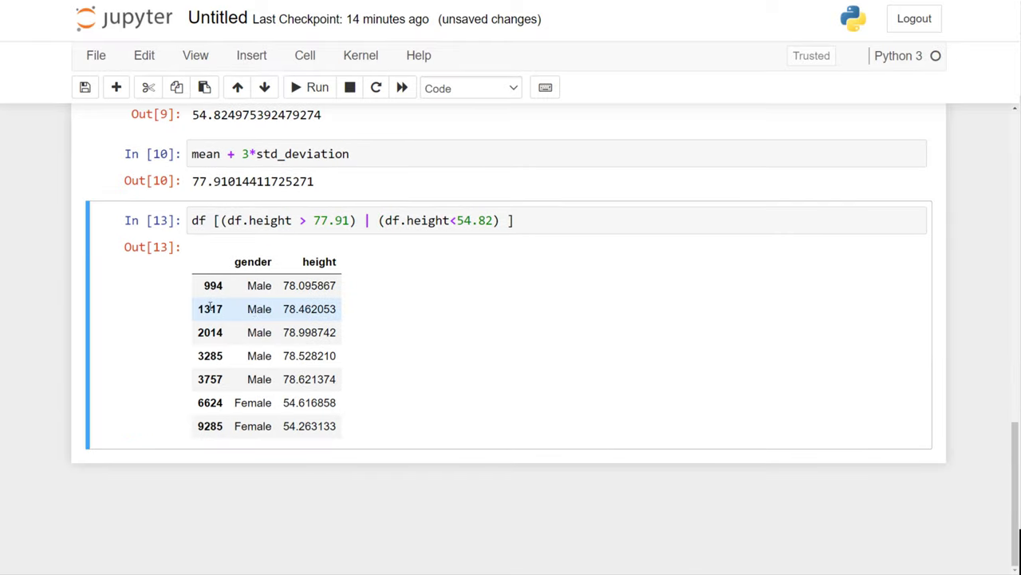
Add a cell below the outlier table that assigns df[(df.height<77.91) & (df.height>54.82)] to df_no_outlier
key("b")
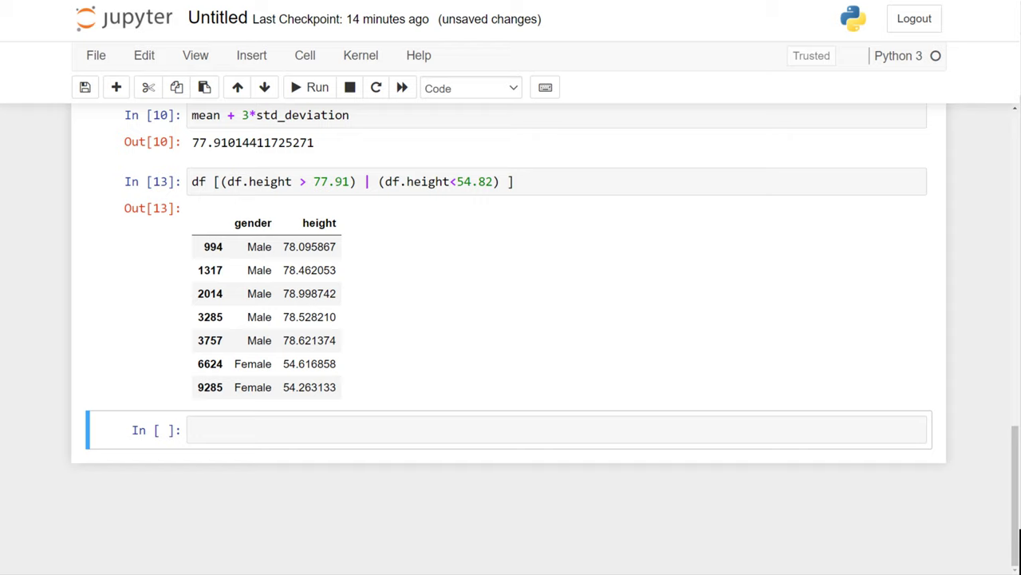
left_click(297, 426)
type("df_no_outlier ")
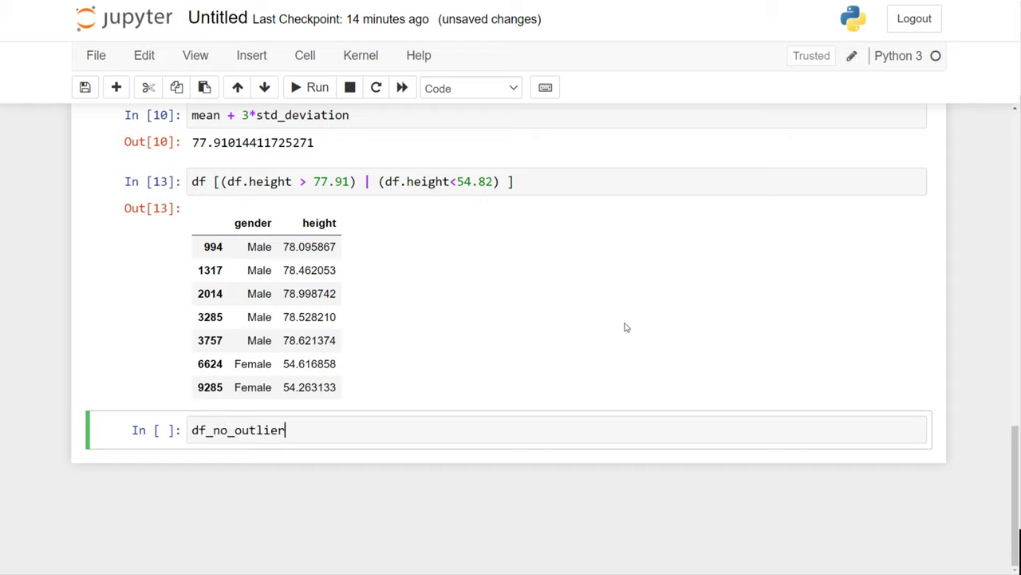
type("= df[")
left_click(334, 432)
type("(df.height<77.91) & (df.height>54.82)")
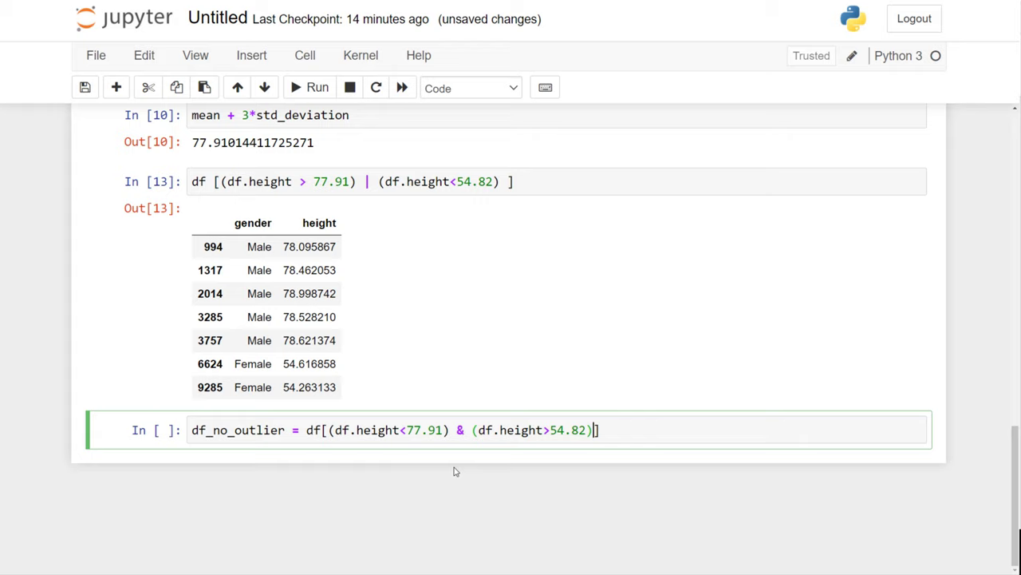
left_click(351, 431)
left_click_drag(550, 431, 586, 431)
left_click(587, 431)
left_click(640, 429)
Add a second line with df_no_outlier.shape to the cell and run it
key("Return")
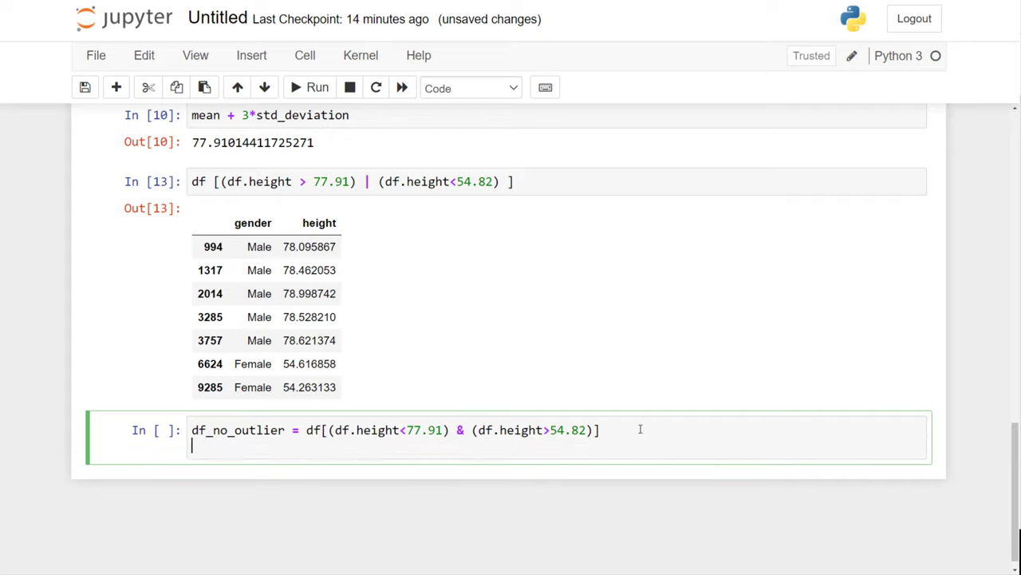
type("df_no_outlier.shape")
key("shift+Return")
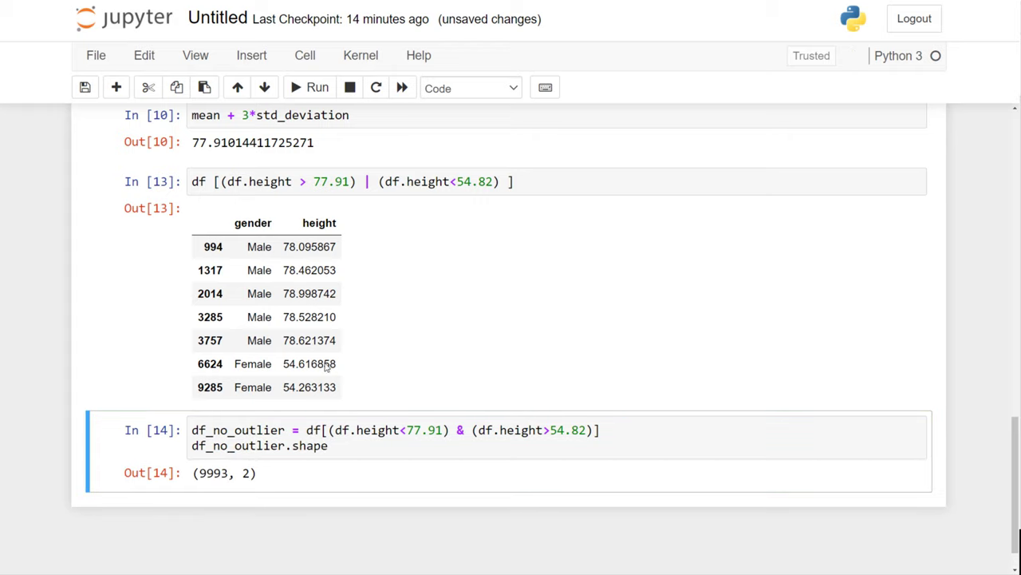
Compare the shape of df_no_outlier with the outlier rows listed above it
scroll(263, 399, "down", 1)
left_click_drag(200, 429, 229, 431)
left_click(231, 431)
scroll(224, 256, "up", 1)
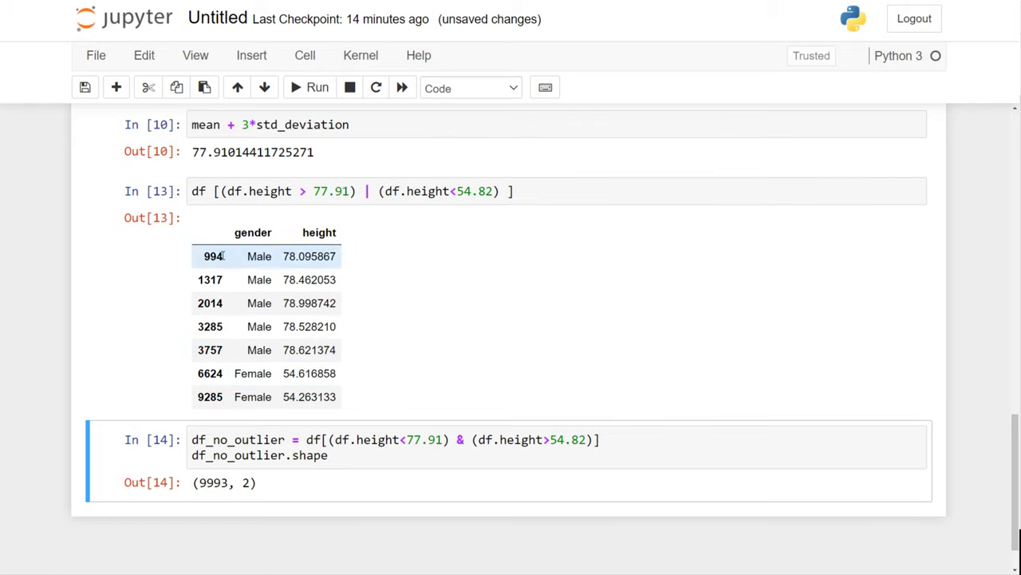
left_click_drag(224, 256, 338, 413)
left_click(360, 463)
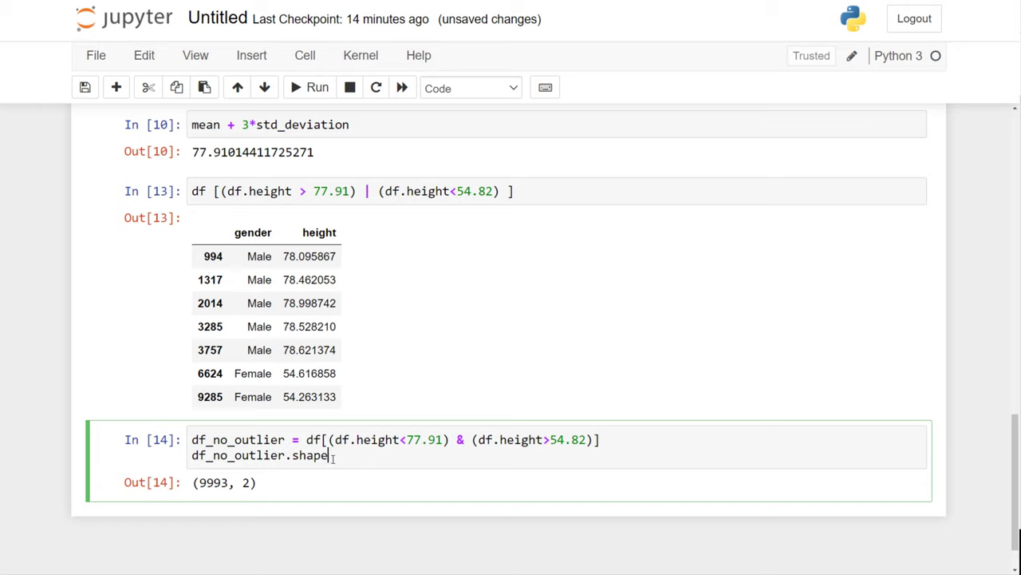
double_click(241, 455)
key("Escape")
scroll(164, 428, "down", 1)
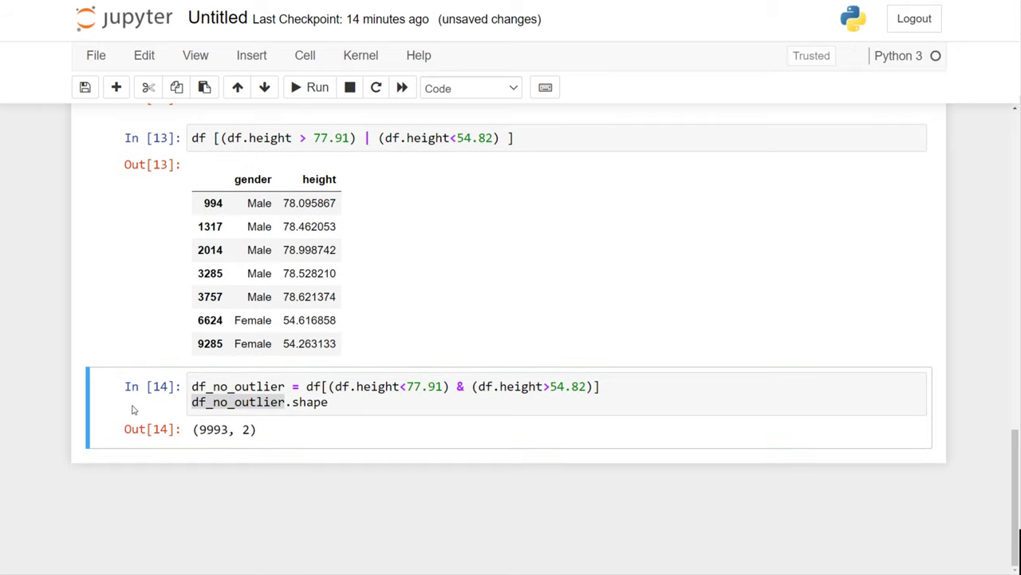
Add an empty cell below the shape result, and advance the PowerPoint Z Score presentation to the normal distribution curve
key("b")
left_click(255, 419)
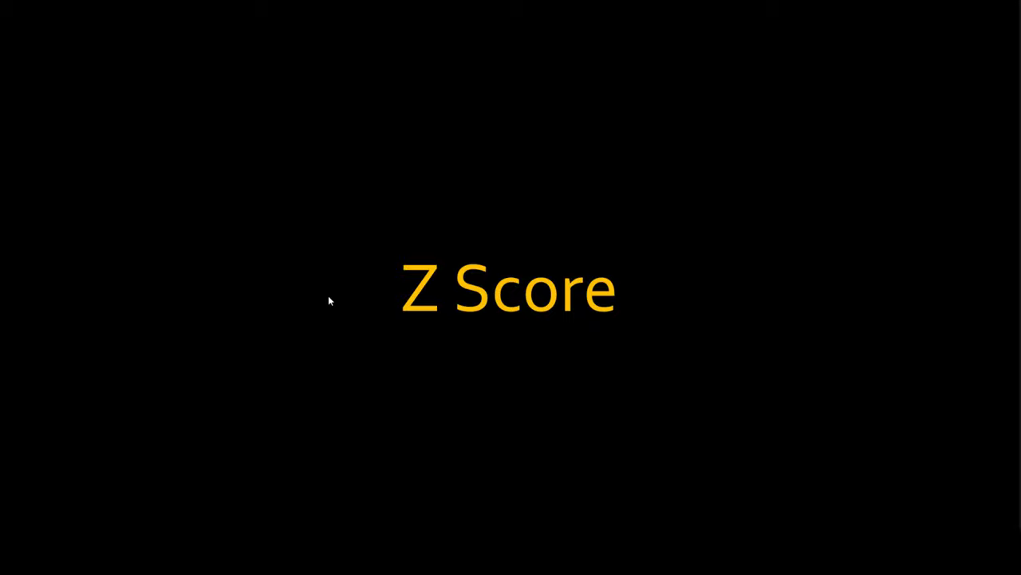
key("Right")
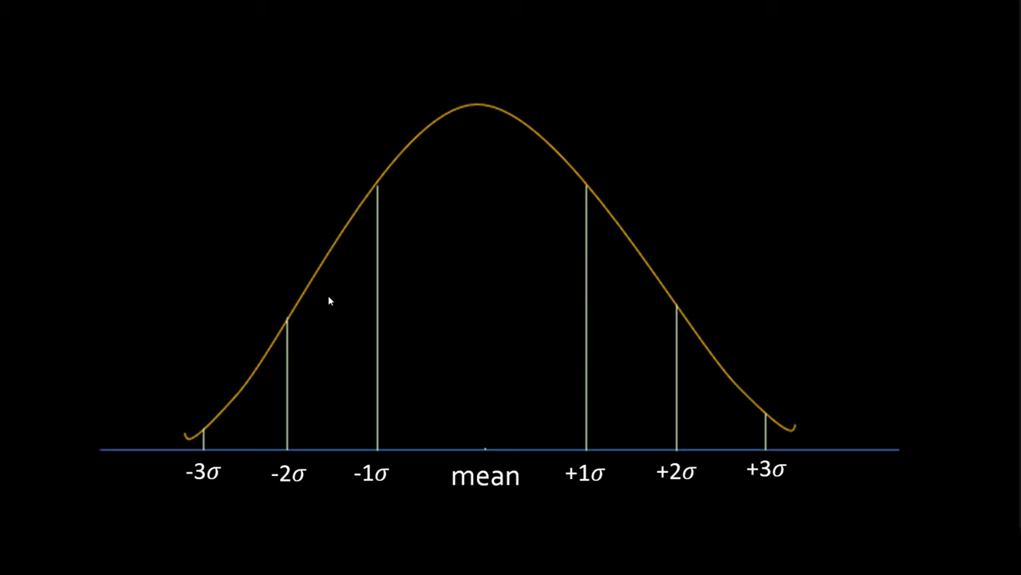
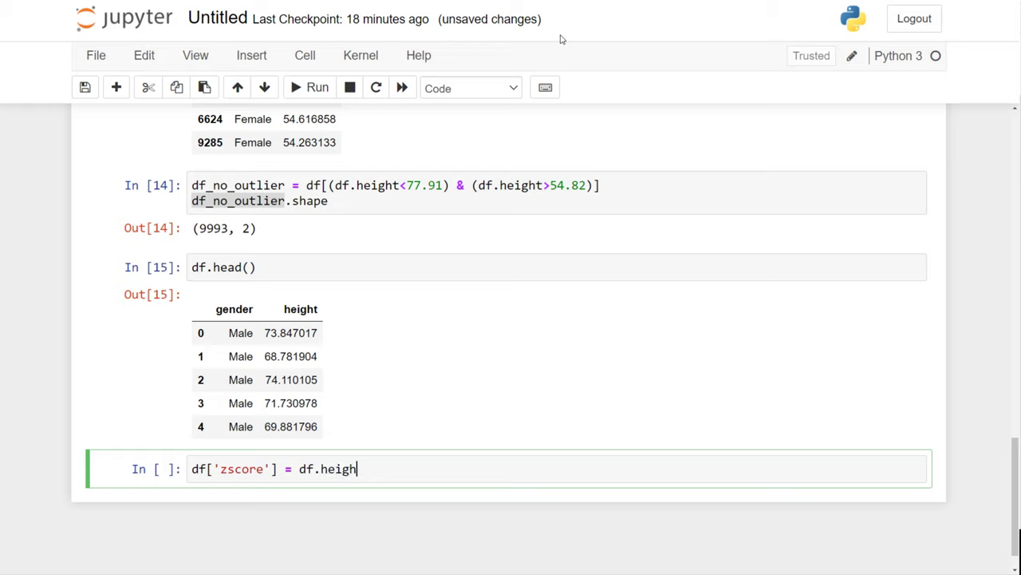
Complete the cell's first line as df['zscore'] = (df.height-df.height.mean())/df.height.std()
key("ctrl+Left")
key("ctrl+Left")
key("ctrl+Left")
type("(")
key("End")
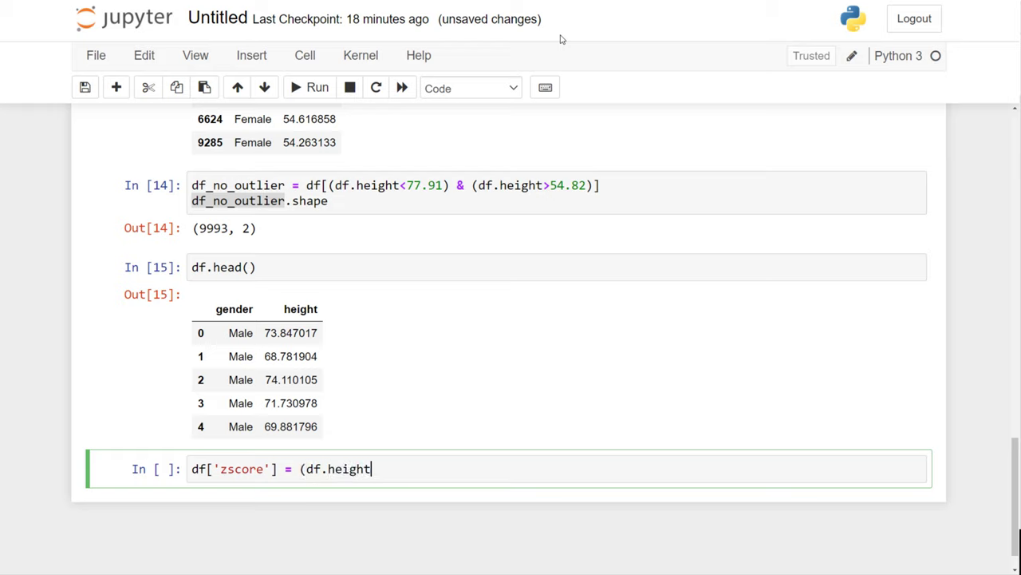
type("-df.height.me")
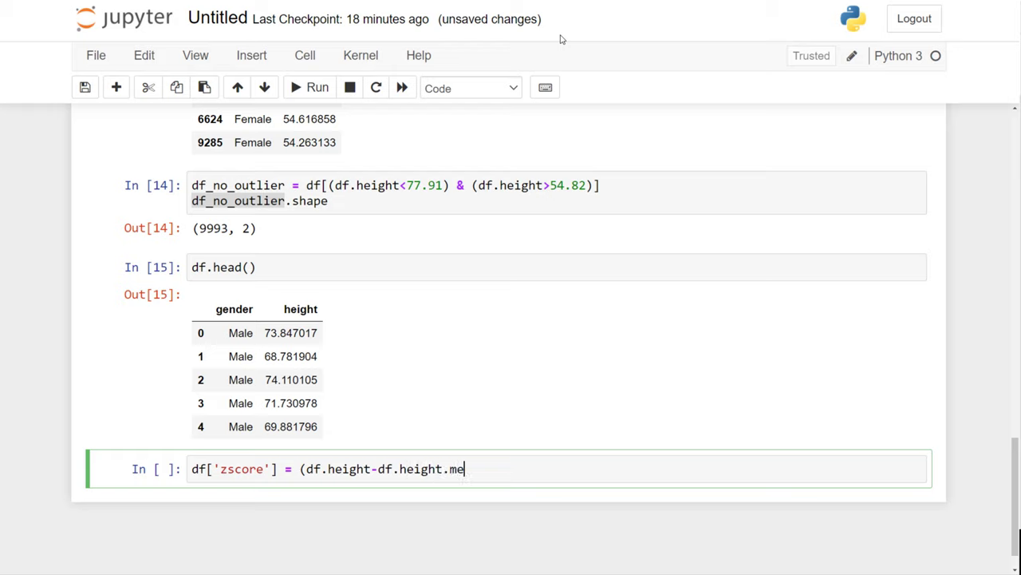
type("an())/df.height.")
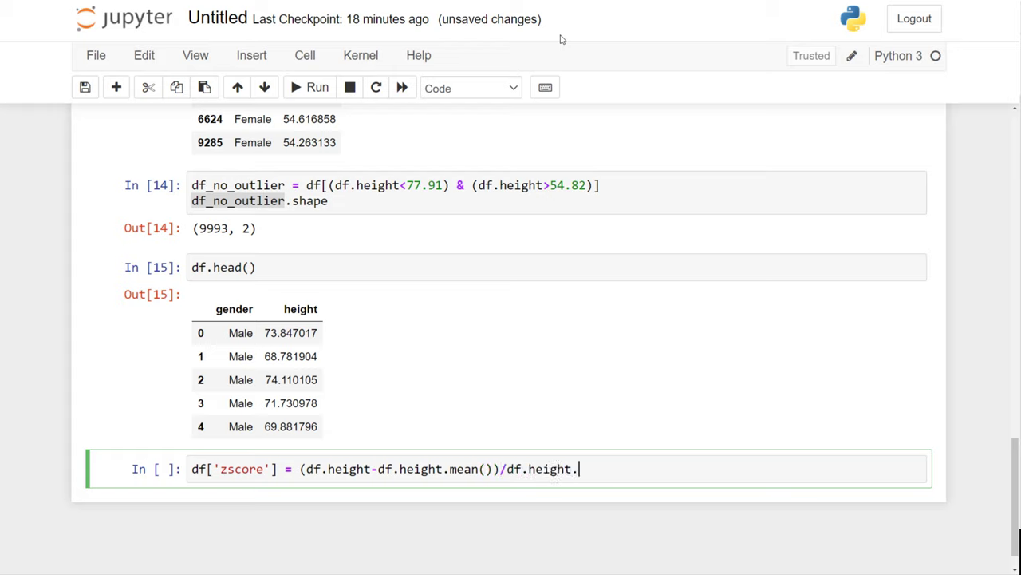
type("std()")
Add a second line with df.head() to the zscore cell and run it
key("Return")
type("df.jh")
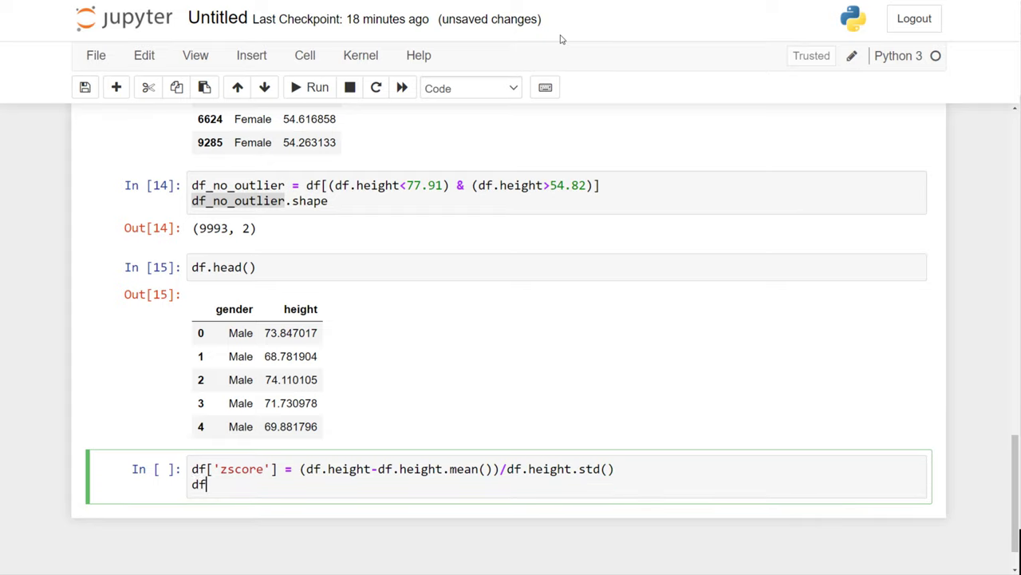
key("BackSpace")
key("BackSpace")
type("head()")
key("ctrl+Return")
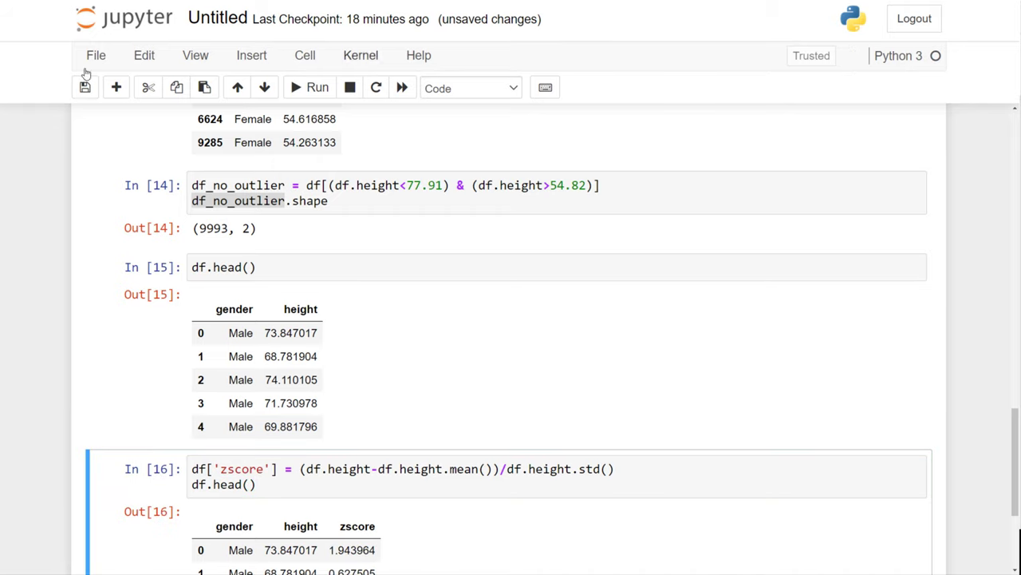
Examine the zscore values of the first two rows in the output table
scroll(2, 263, "down", 3)
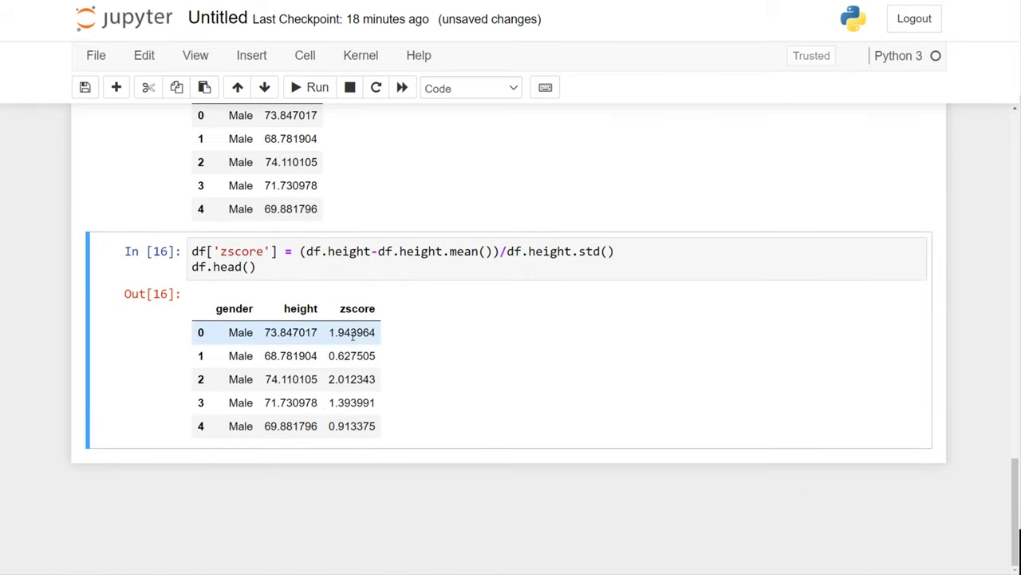
left_click_drag(331, 336, 375, 334)
left_click_drag(328, 357, 377, 335)
left_click(339, 360)
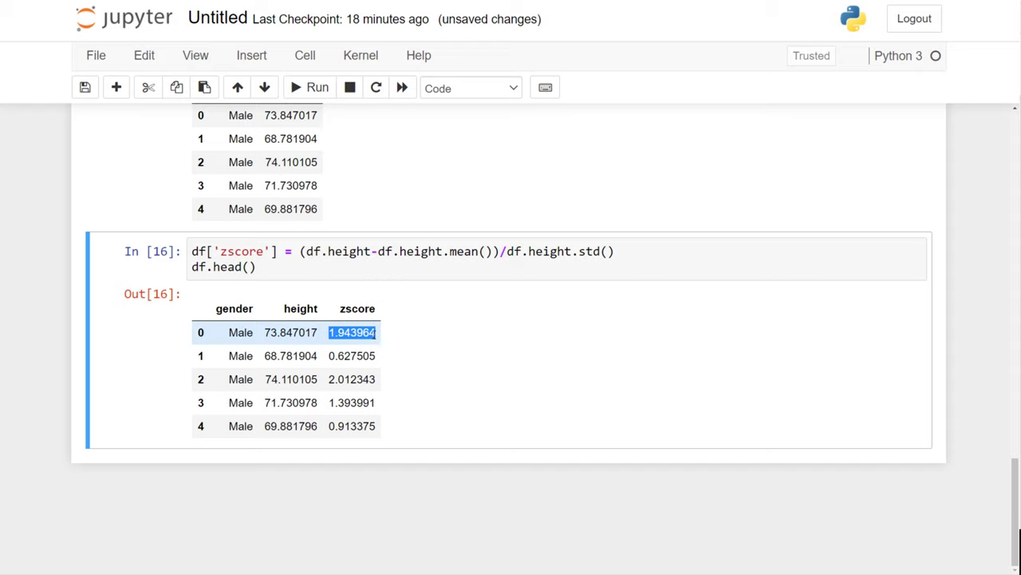
Add a cell below the zscore table and run df.height.mean() in it
left_click(210, 299)
key("b")
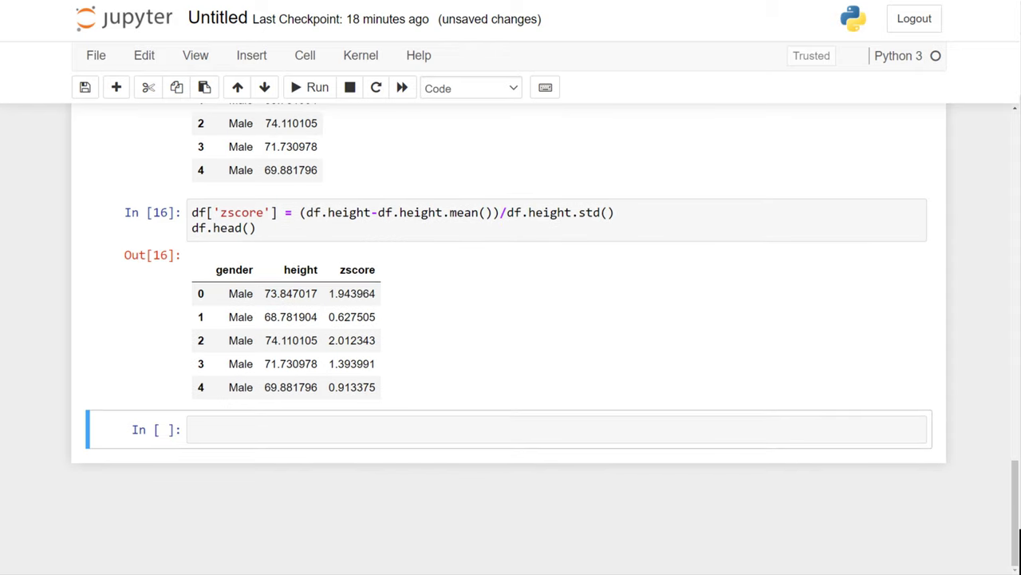
left_click(279, 429)
type("df.height.mean()")
key("ctrl+Return")
Add another cell below the mean and run df.height.std() in it
key("b")
left_click(251, 496)
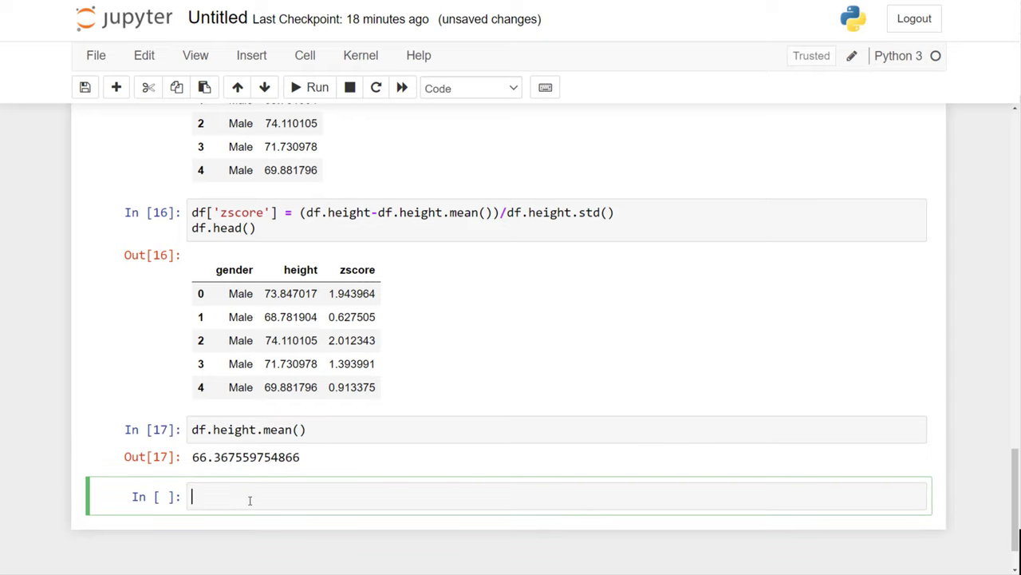
type("df.height.mean()")
double_click(280, 496)
type("std")
key("ctrl+Return")
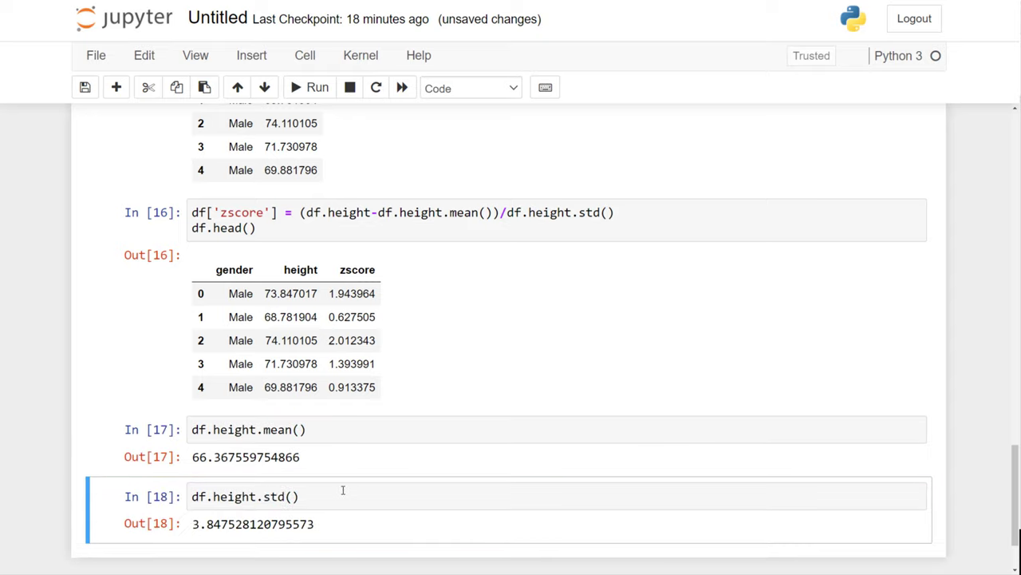
Add an empty cell below the standard deviation and copy the first row's height from the zscore table
key("b")
scroll(288, 434, "down", 2)
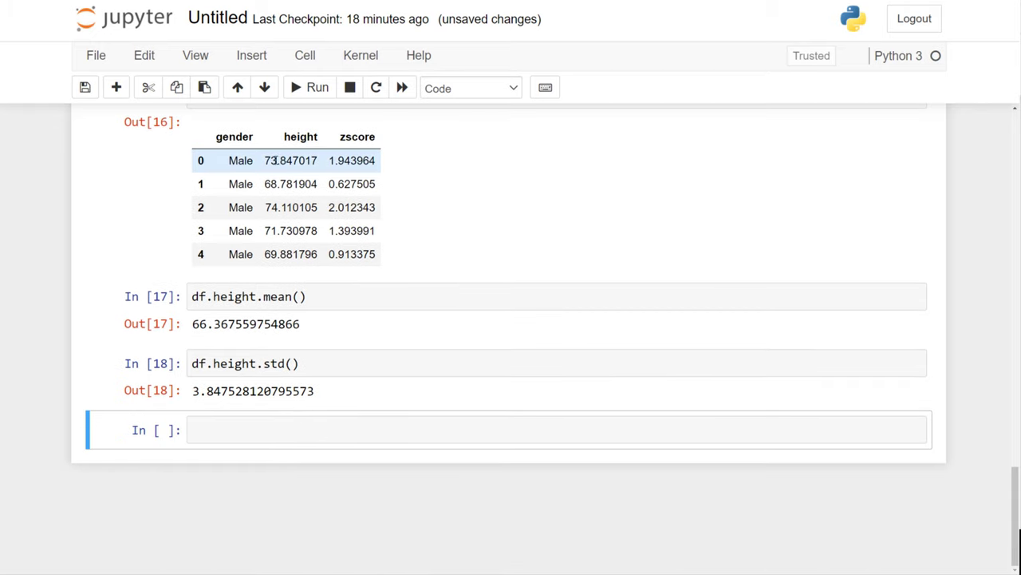
left_click_drag(266, 160, 318, 161)
key("ctrl+c")
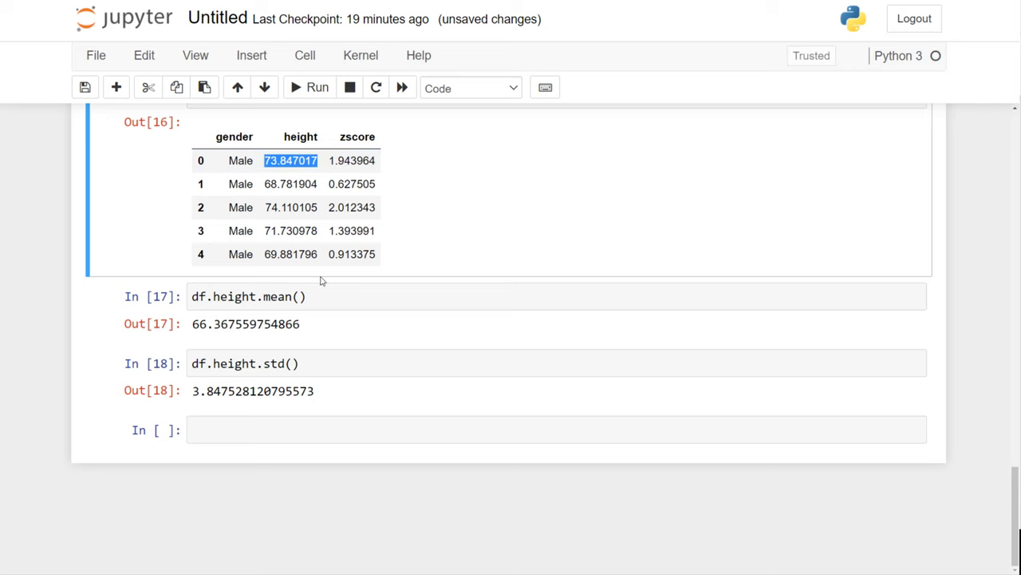
left_click(219, 430)
Switch to the normal_dist.pptx presentation in PowerPoint and examine the x, u and σ terms of the z-score formula on slide 14
key("super+Tab")
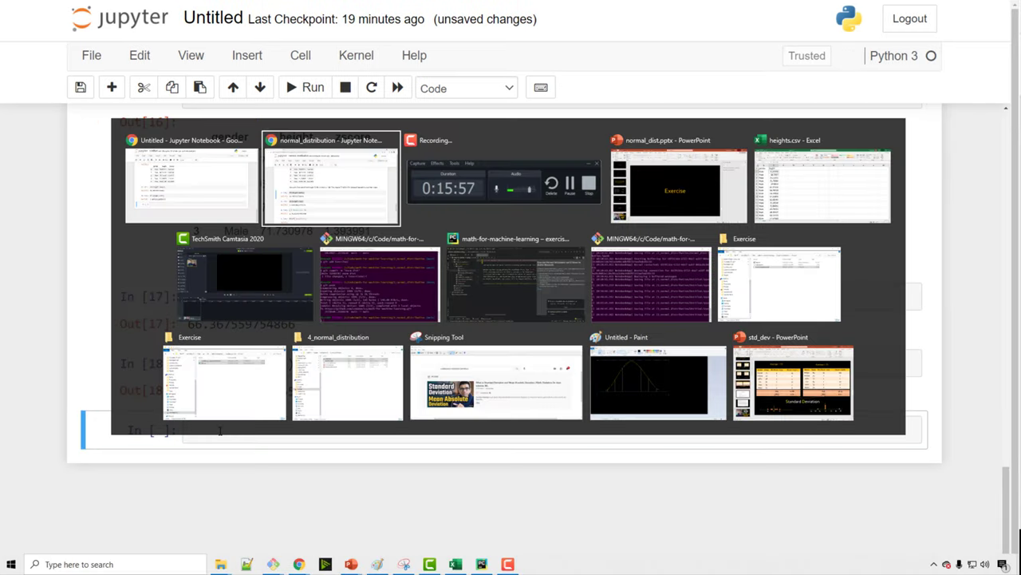
key("Right")
key("Right")
key("Return")
left_click(80, 312)
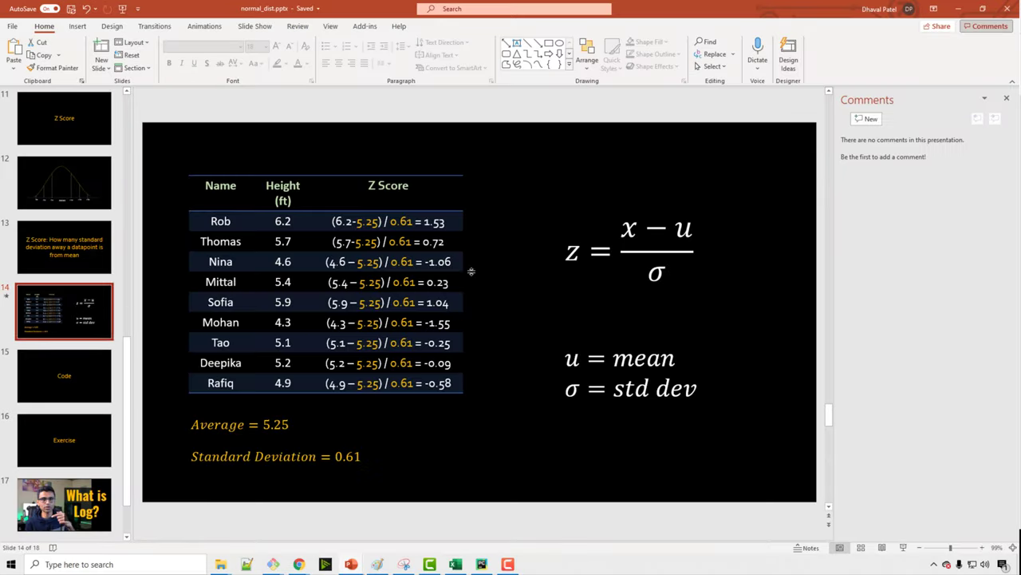
left_click(624, 233)
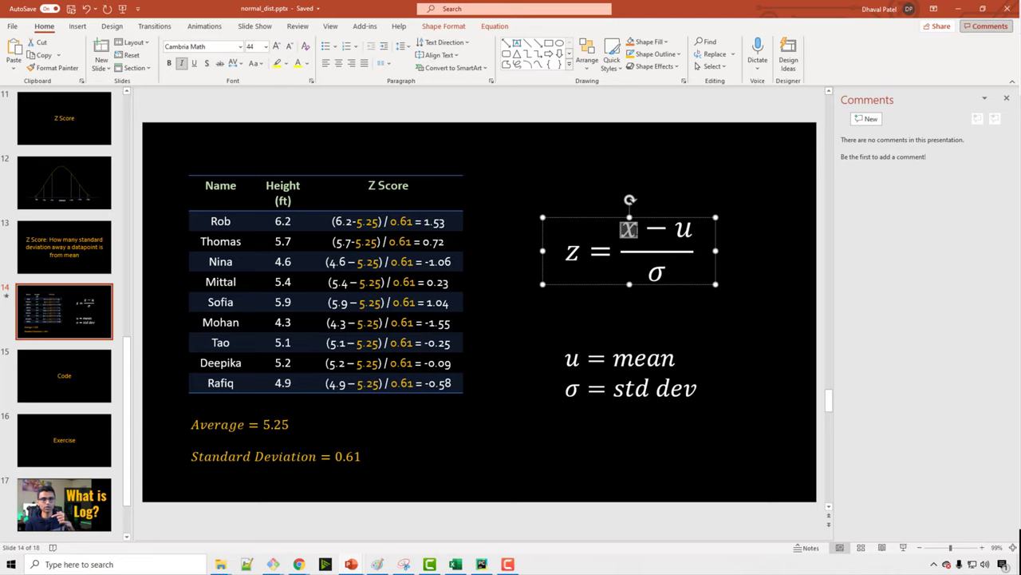
double_click(683, 230)
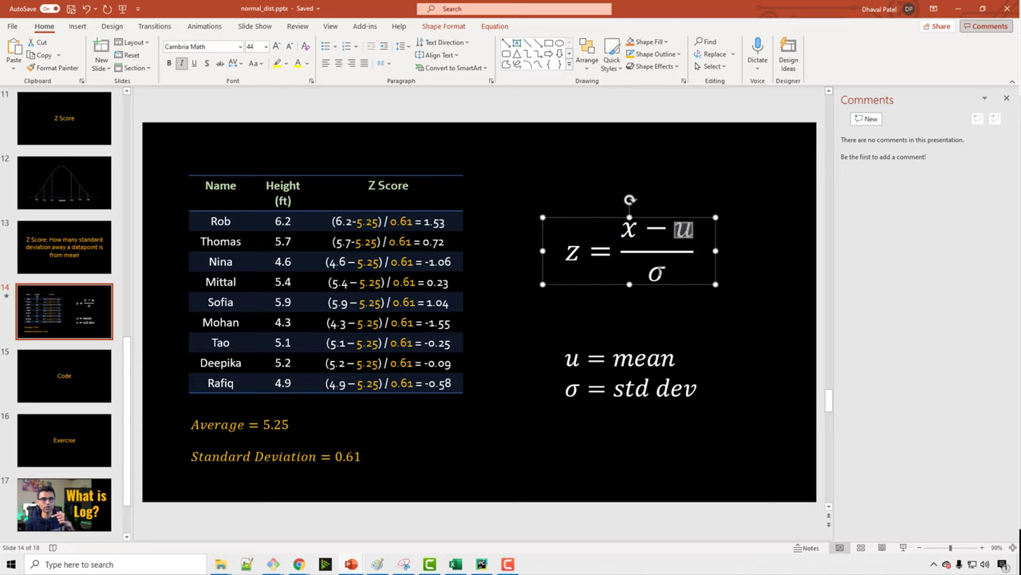
left_click_drag(683, 230, 657, 273)
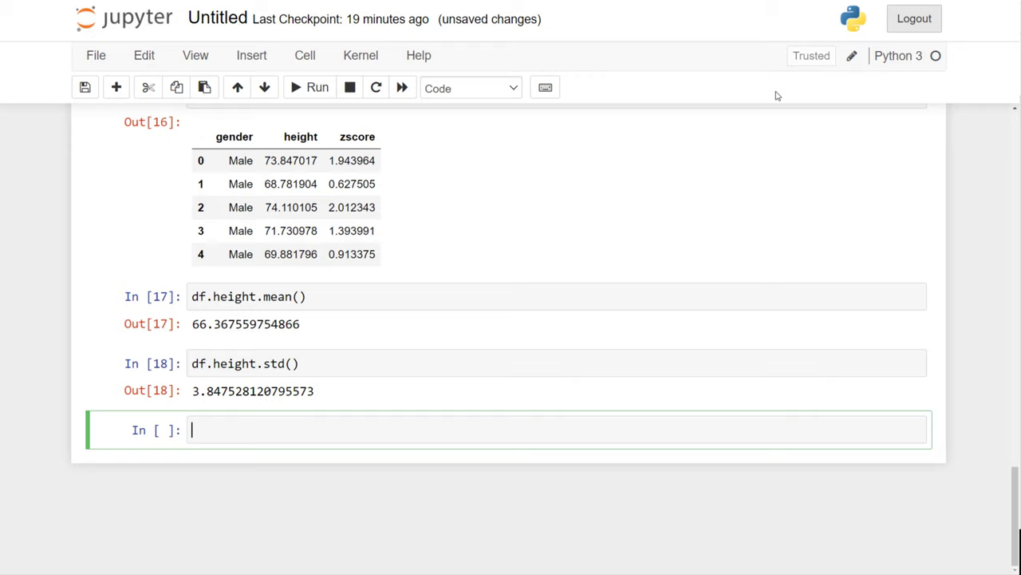
Back in the Jupyter notebook, enter (73.847017 - 66.367559754866) in the empty cell, using the copied height and the mean result
key("ctrl+v")
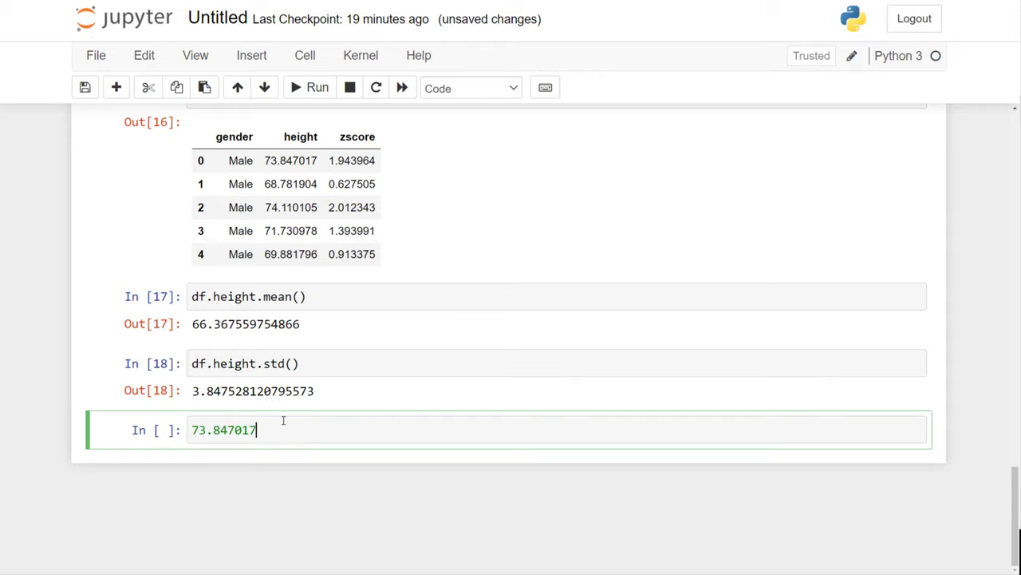
type("-")
left_click_drag(192, 323, 324, 324)
key("ctrl+c")
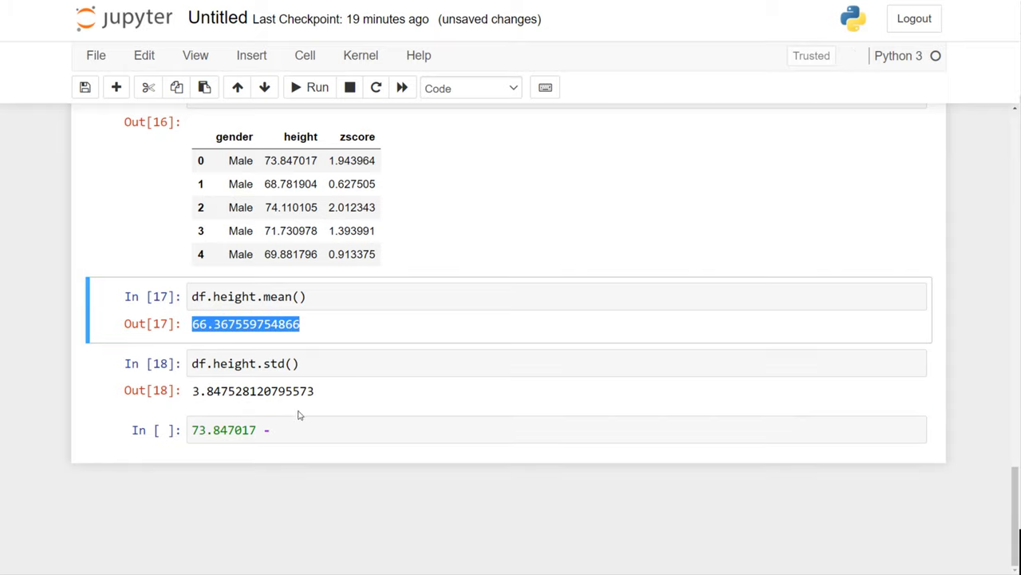
left_click(288, 429)
key("ctrl+v")
type(")")
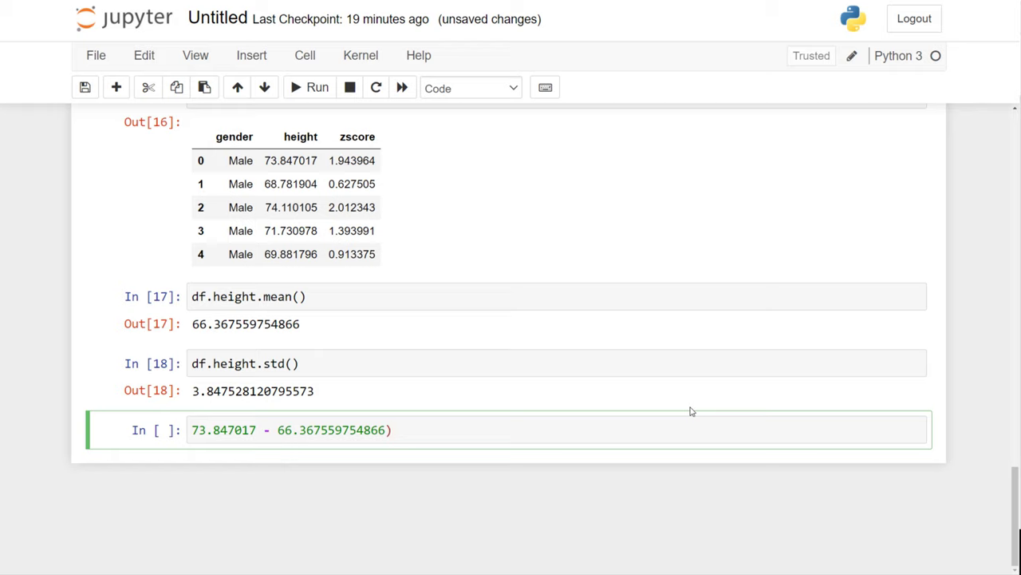
type("(")
key("End")
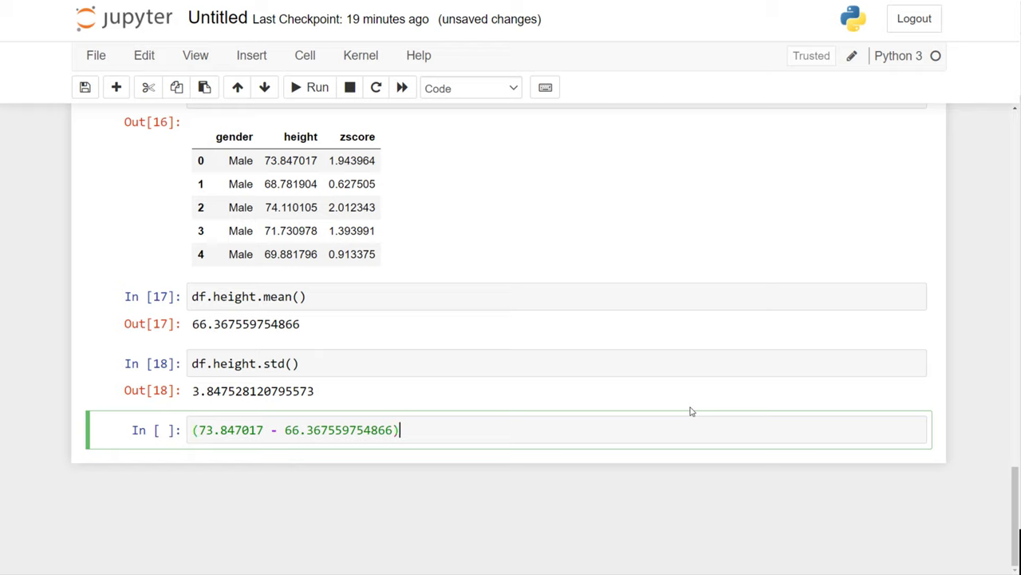
Divide the bracketed difference by 3.847528120795573, run the cell, and compare its result with the first row's zscore
type("/")
left_click_drag(192, 390, 350, 394)
left_click(470, 434)
key("ctrl+v")
key("ctrl+Return")
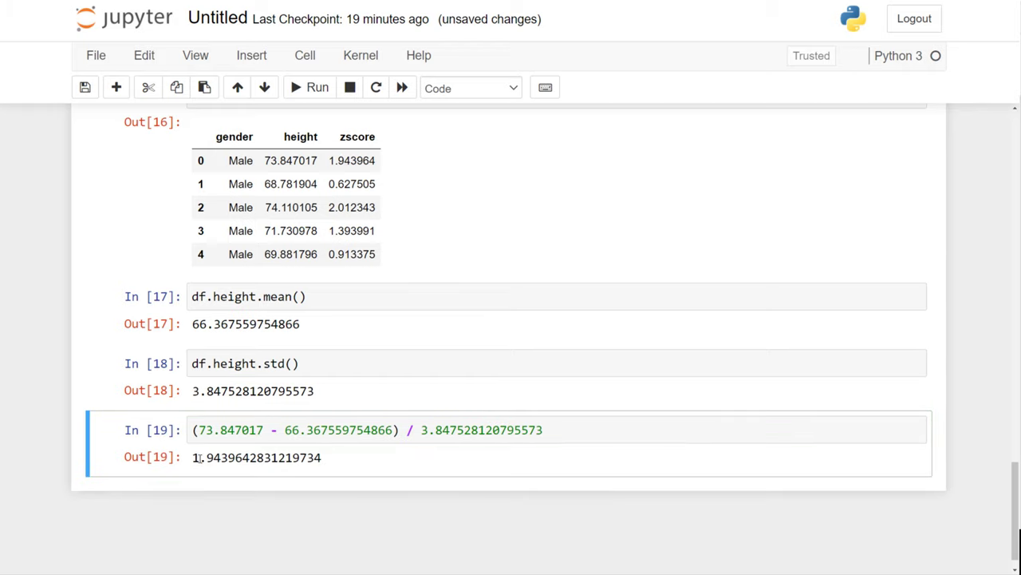
left_click_drag(193, 457, 256, 459)
left_click_drag(335, 160, 376, 161)
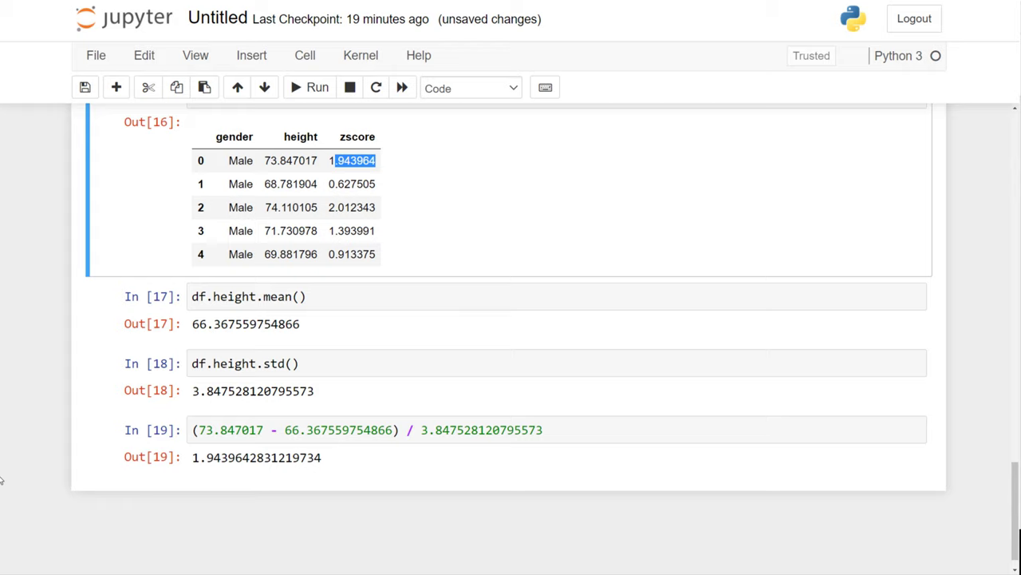
Add a cell below the manual calculation and run df[df.zscore>3] in it
left_click(99, 441)
key("b")
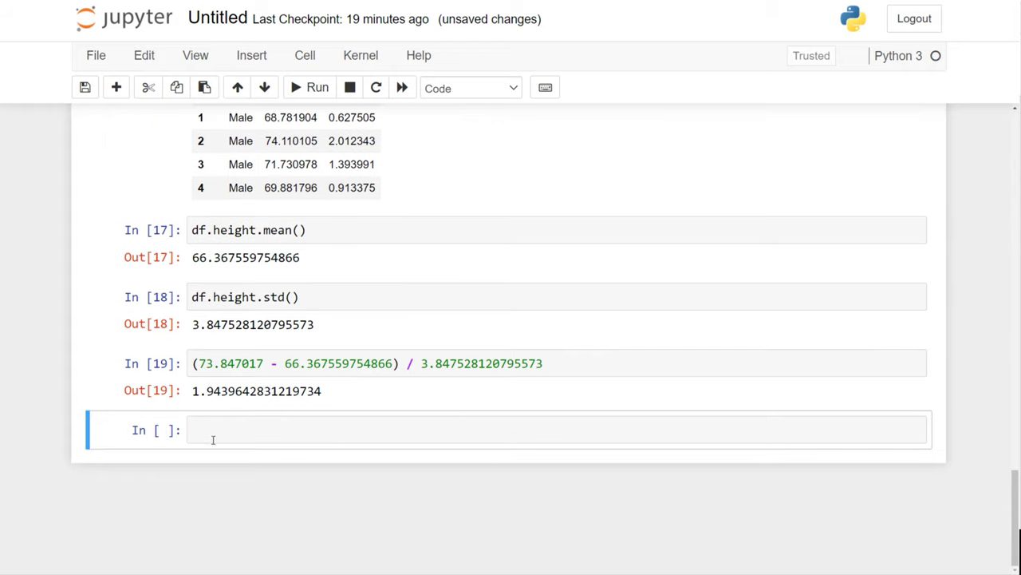
left_click(232, 435)
type("df[df.zscore>")
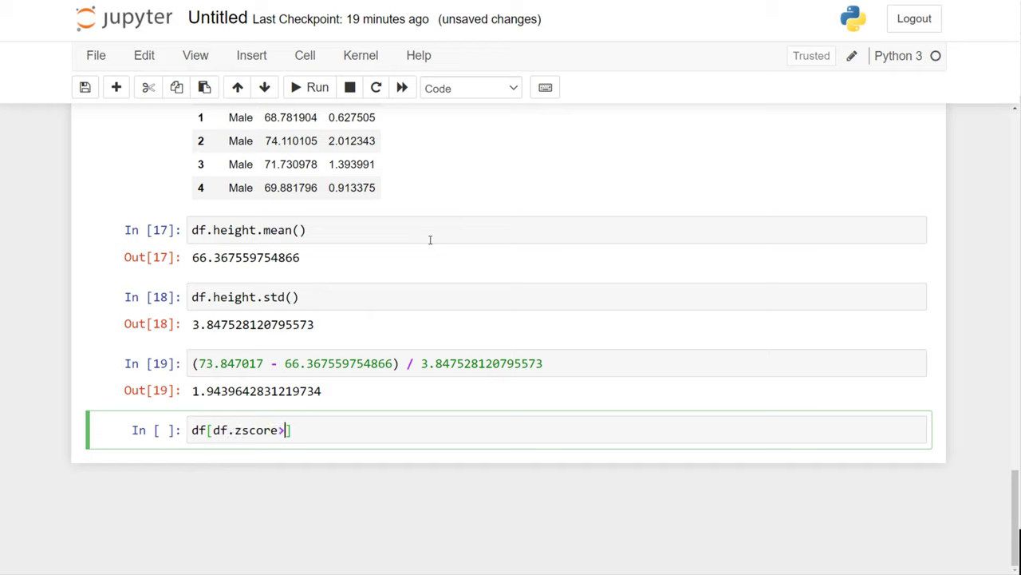
type("3")
key("shift+Return")
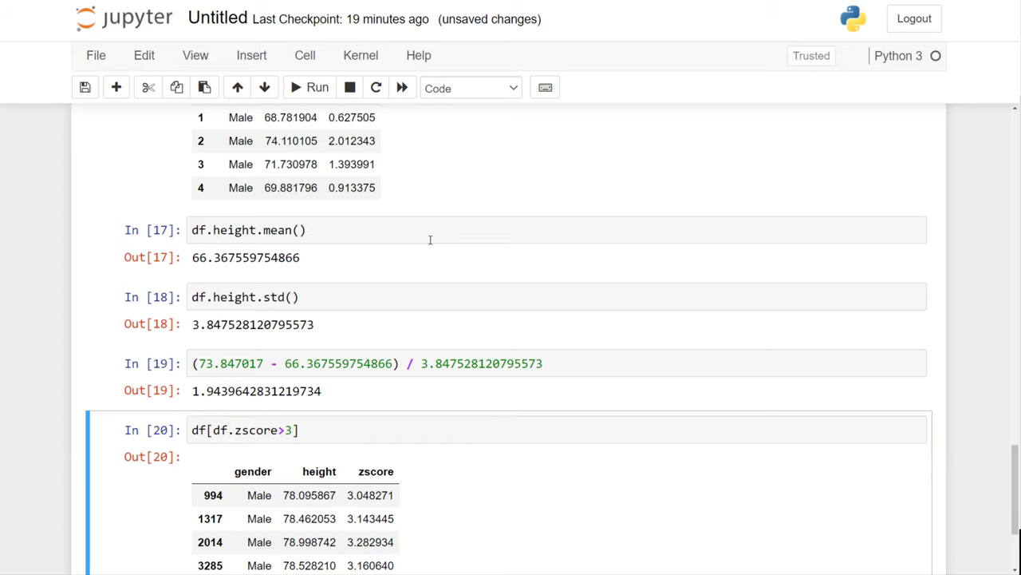
scroll(271, 403, "down", 2)
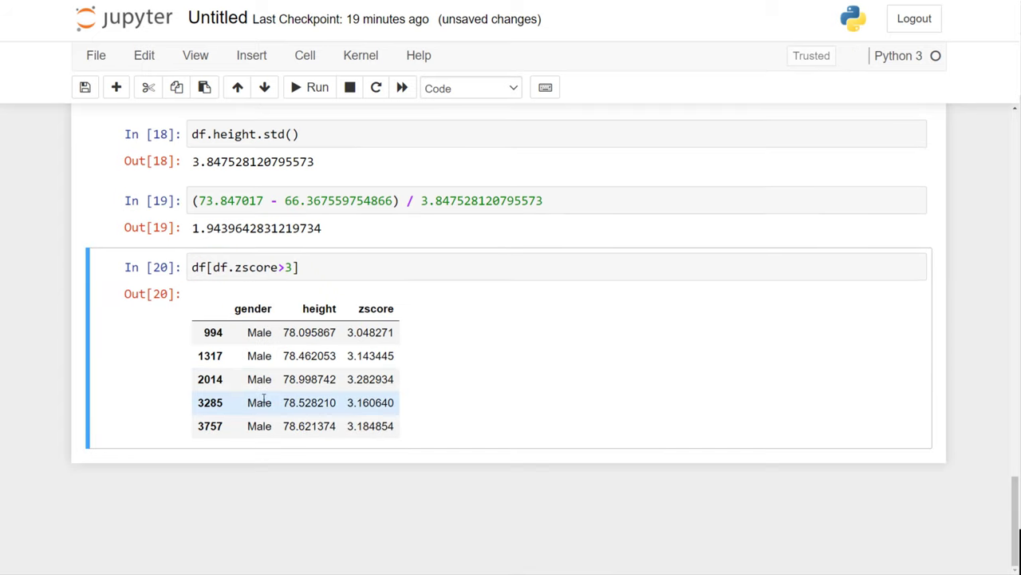
Change the filter to df[df.zscore<-3] and rerun the cell
left_click(285, 268)
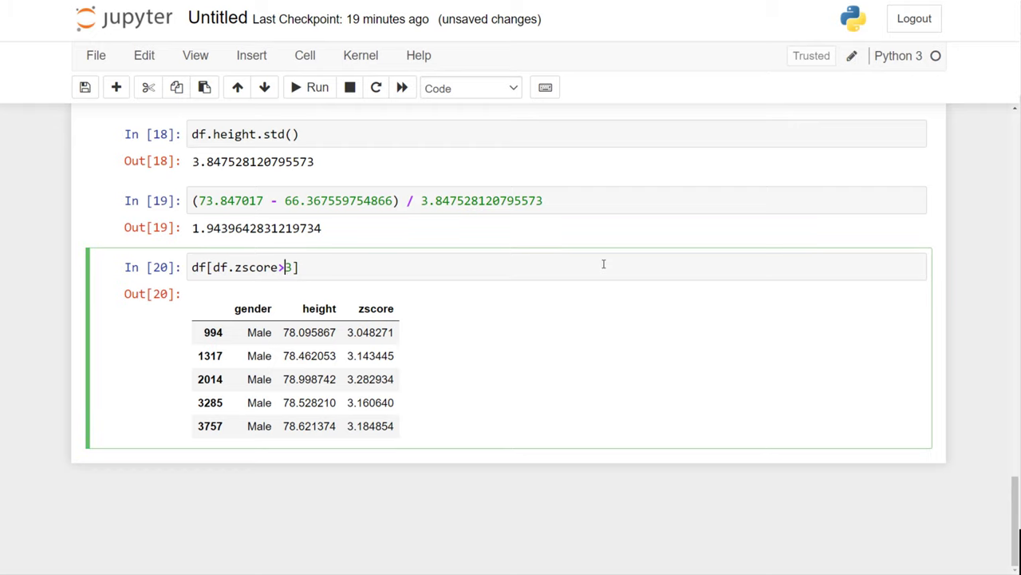
key("BackSpace")
type("<-")
key("shift+Return")
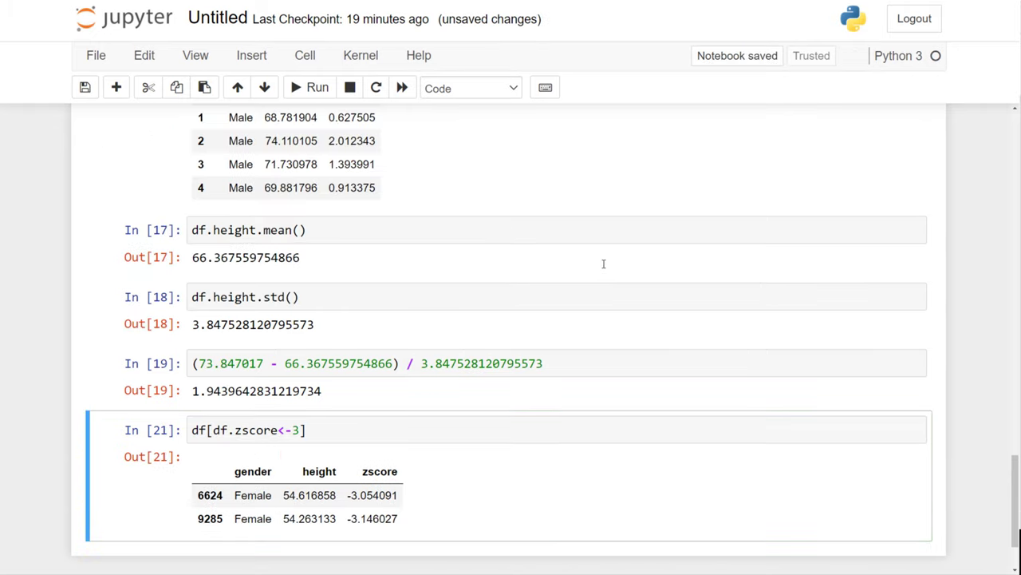
scroll(289, 349, "down", 2)
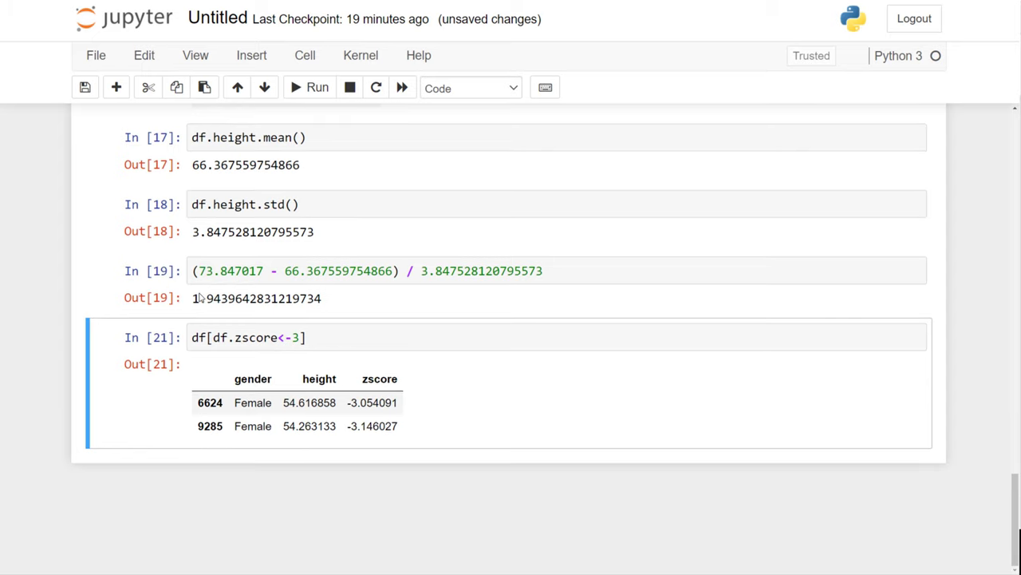
Enclose the df.zscore<-3 condition in parentheses inside the filter's square brackets
left_click(214, 339)
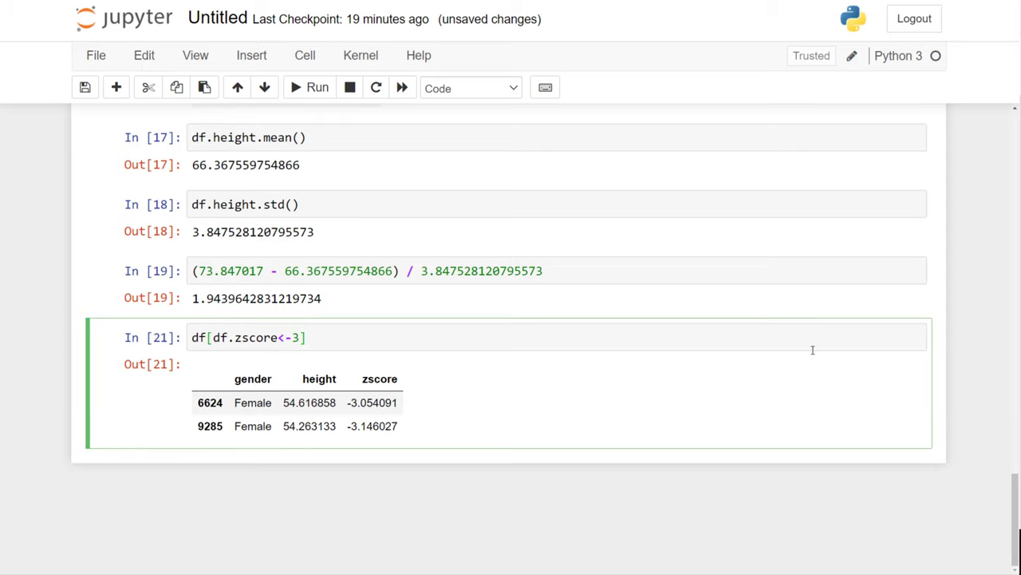
type("(")
key("End")
key("Left")
type(")")
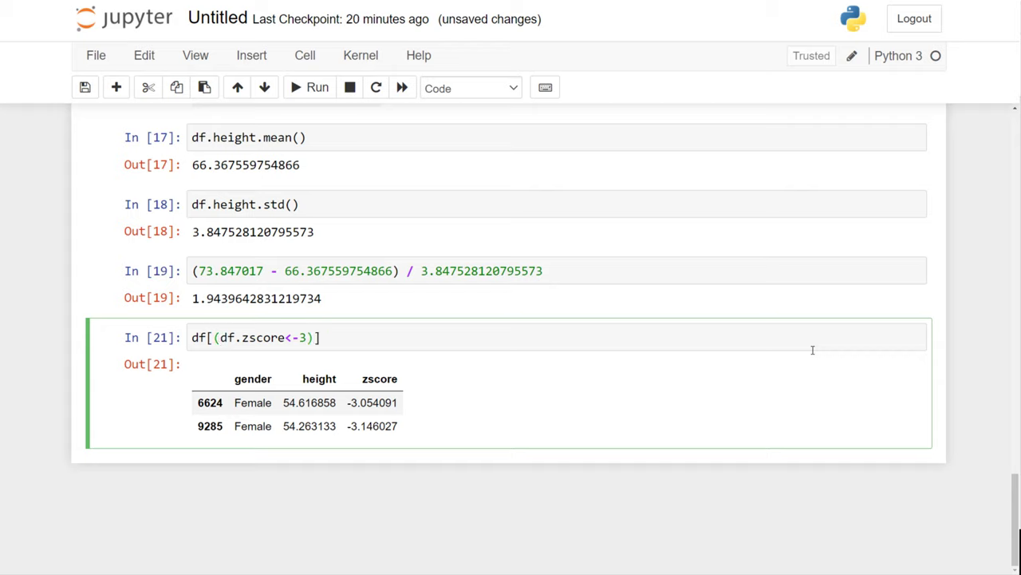
Extend the filter to df[(df.zscore<-3)|(df.zscore>3)], run the cell, and look over the listed outlier rows
type("|")
type("(df.")
type("zscore")
type(">3")
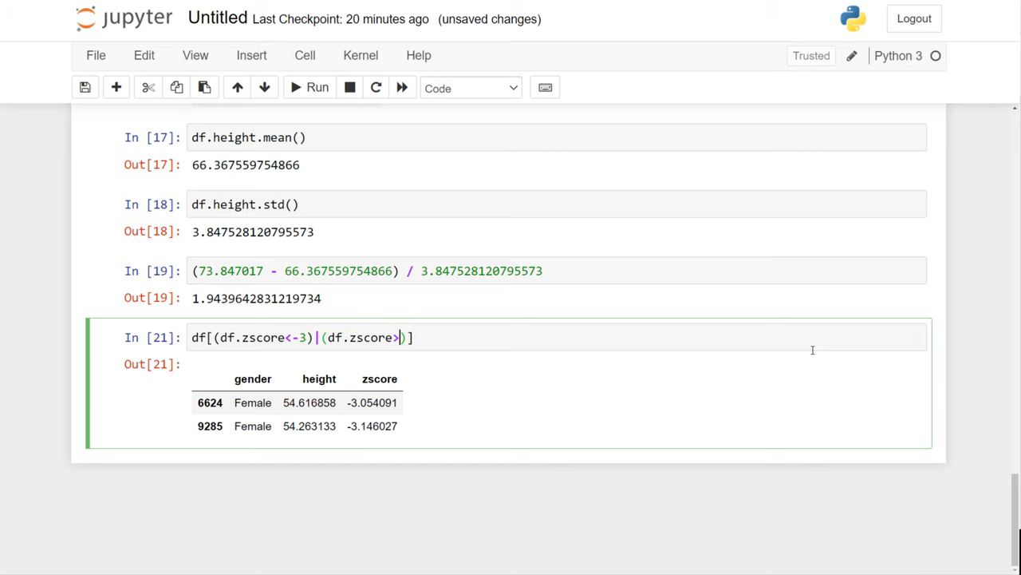
key("ctrl+Return")
scroll(370, 373, "down", 2)
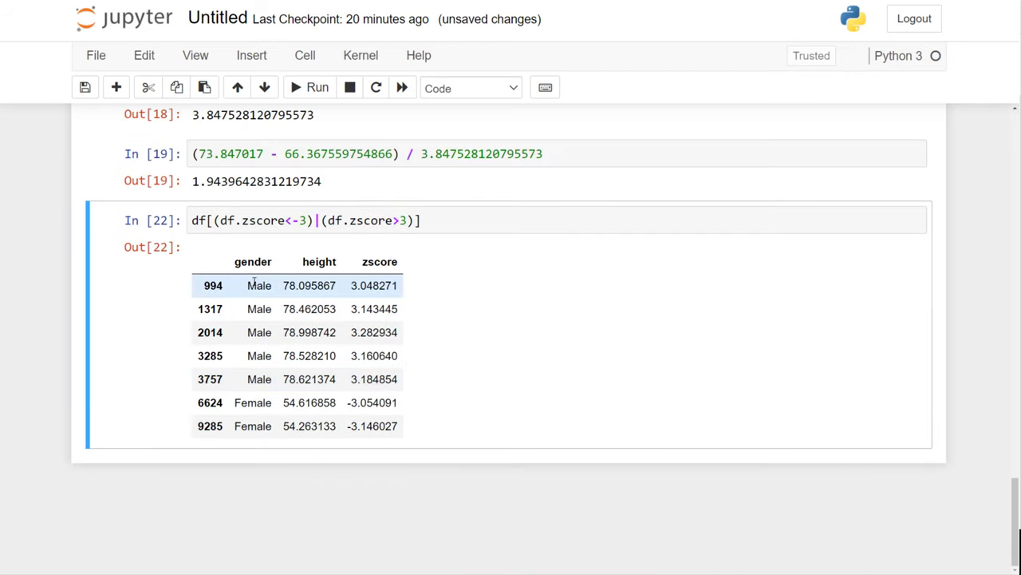
left_click_drag(256, 285, 273, 418)
left_click(273, 417)
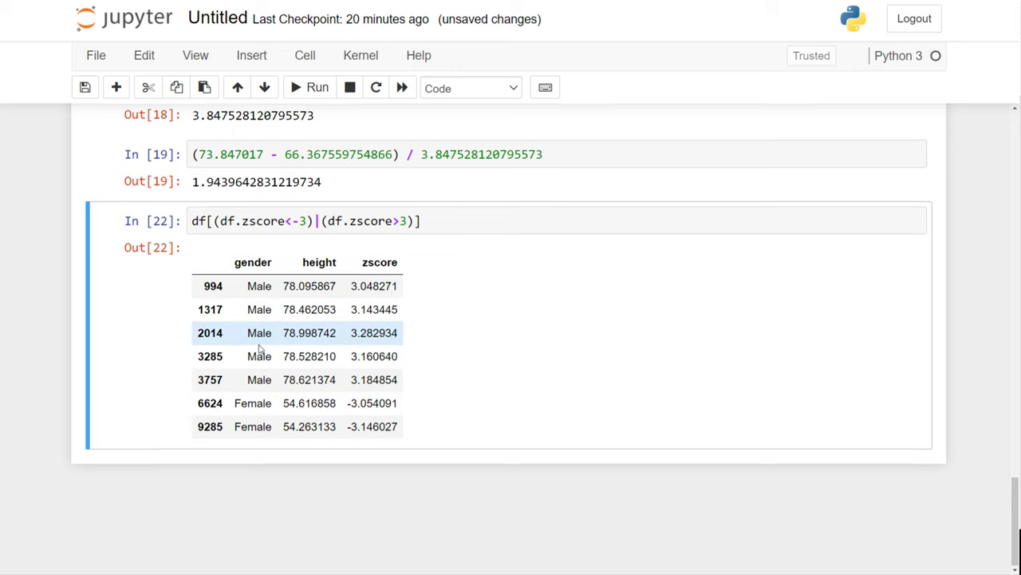
Add a cell below the z-score outlier listing, reusing the earlier df_no_outlier assignment and completing it as df_no_outlier = df[]
scroll(257, 353, "up", 7)
left_click(280, 334)
scroll(291, 355, "up", 4)
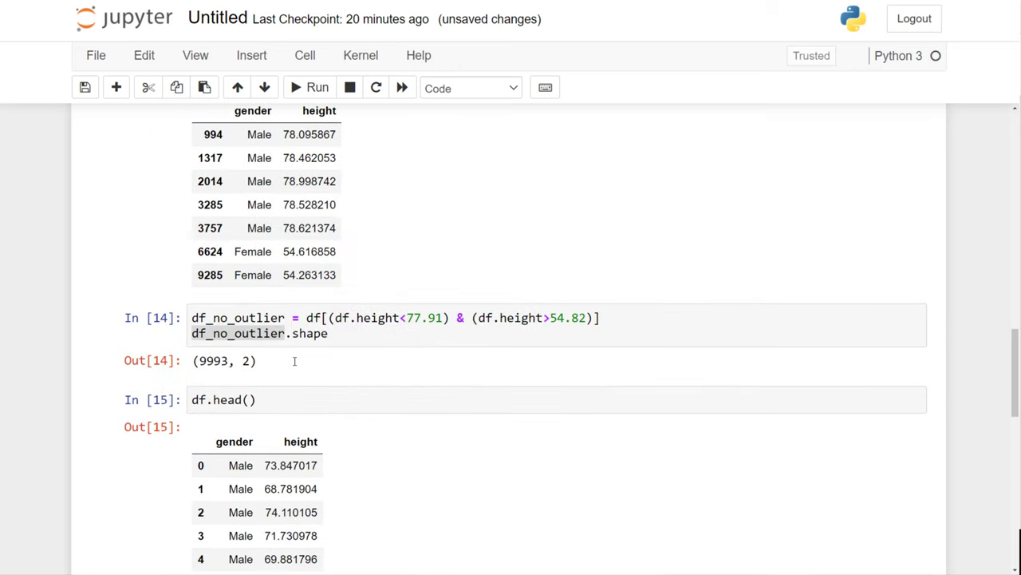
left_click(296, 370)
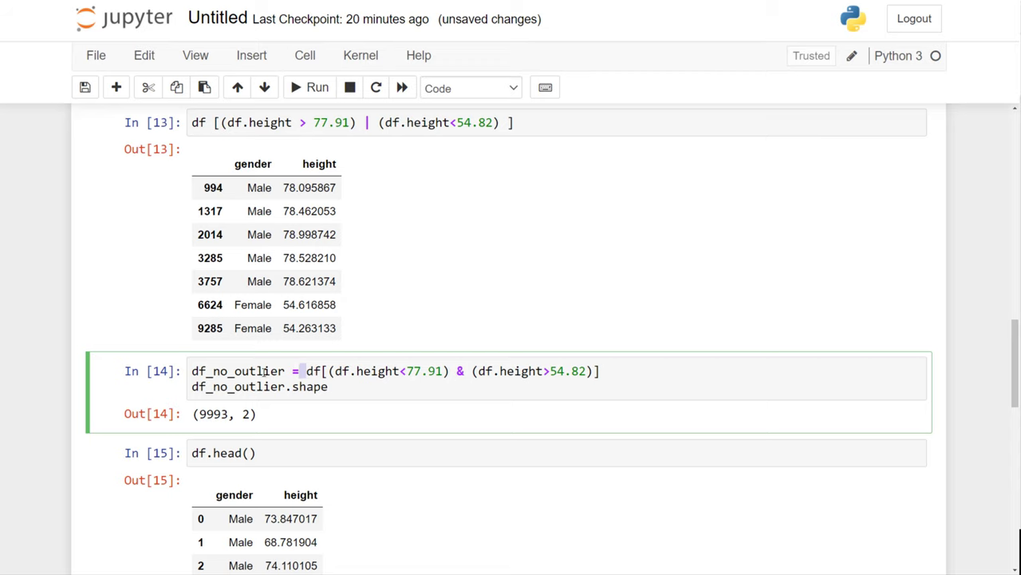
left_click_drag(305, 370, 174, 370)
key("ctrl+c")
scroll(269, 349, "down", 10)
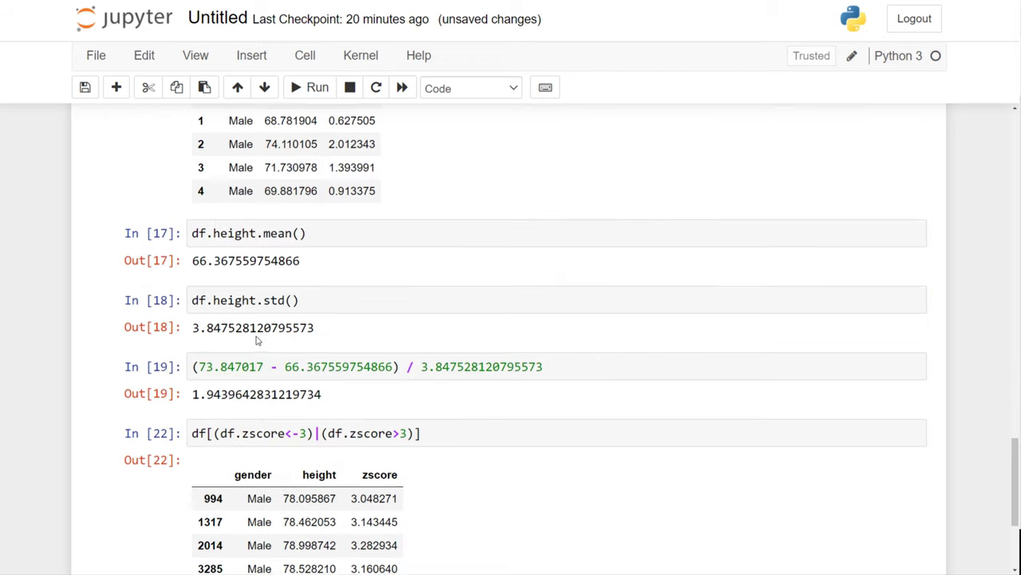
left_click(145, 261)
key("b")
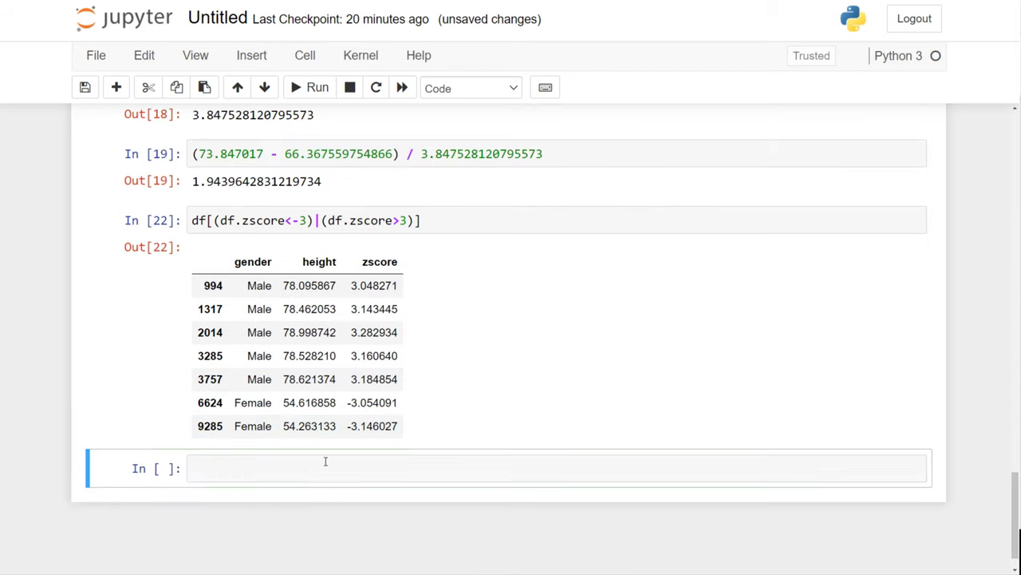
left_click(308, 465)
key("ctrl+v")
type("df[")
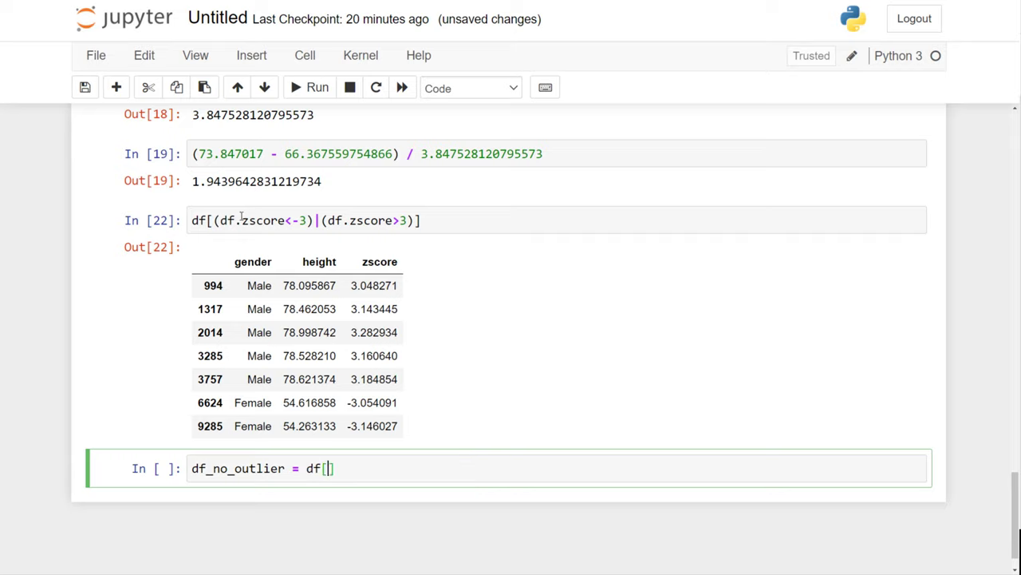
Copy the condition (df.zscore<-3)|(df.zscore>3) from the outlier filter into the empty brackets of the df_no_outlier assignment
left_click(237, 221)
left_click_drag(214, 220, 415, 221)
key("ctrl+c")
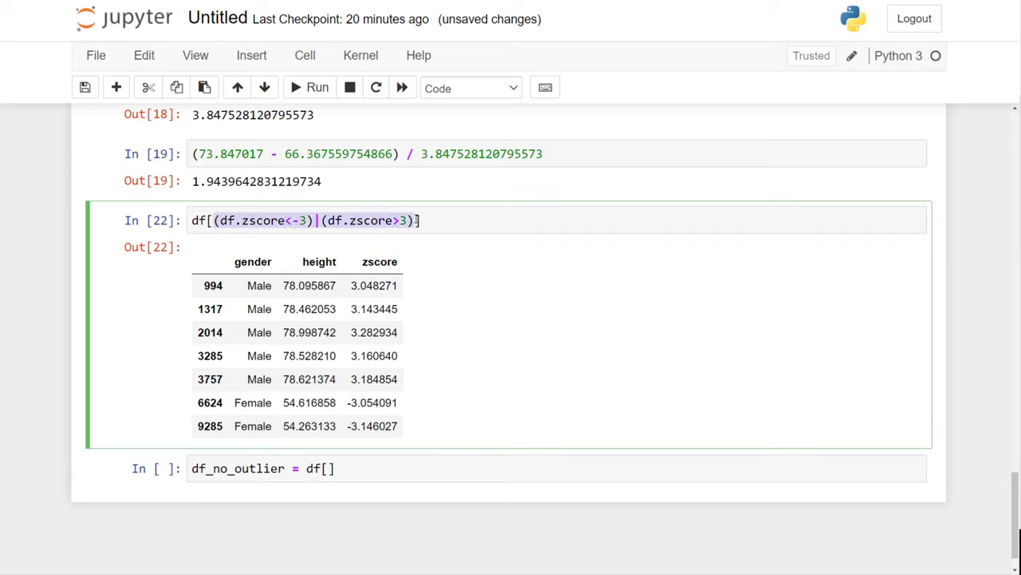
left_click(333, 469)
key("ctrl+v")
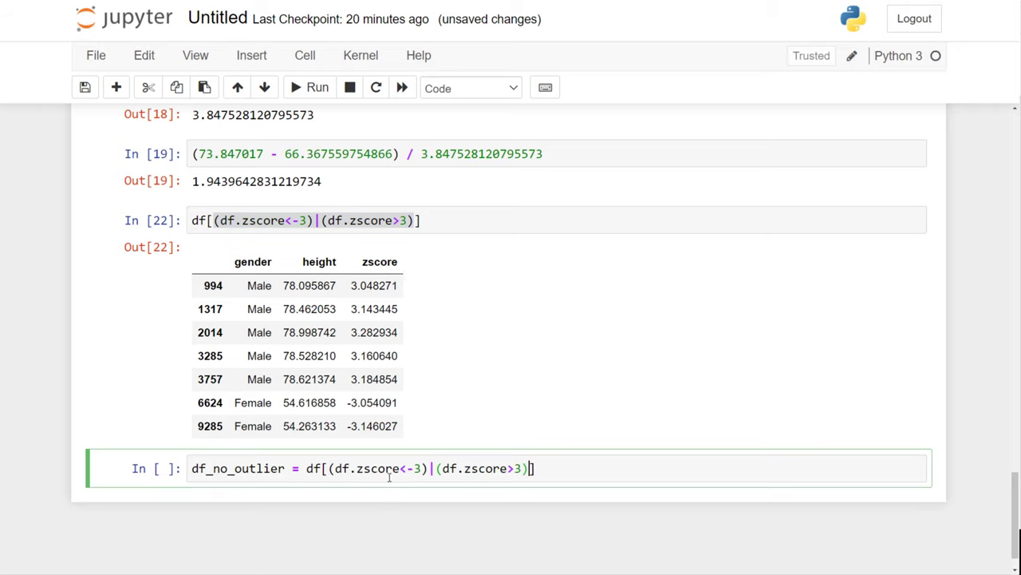
Invert the copied condition so that the assignment keeps rows matching (df.zscore>-3)&(df.zscore<3)
left_click(431, 468)
key("BackSpace")
type("&")
key("Left")
key("Left")
key("Left")
key("Left")
key("BackSpace")
type(">")
key("End")
key("Left")
key("Left")
key("Left")
key("BackSpace")
type("<")
Add df_no_outlier.shape as the cell's second line, run it, and review the result alongside the outlier rows above
key("End")
key("Return")
type("df_no")
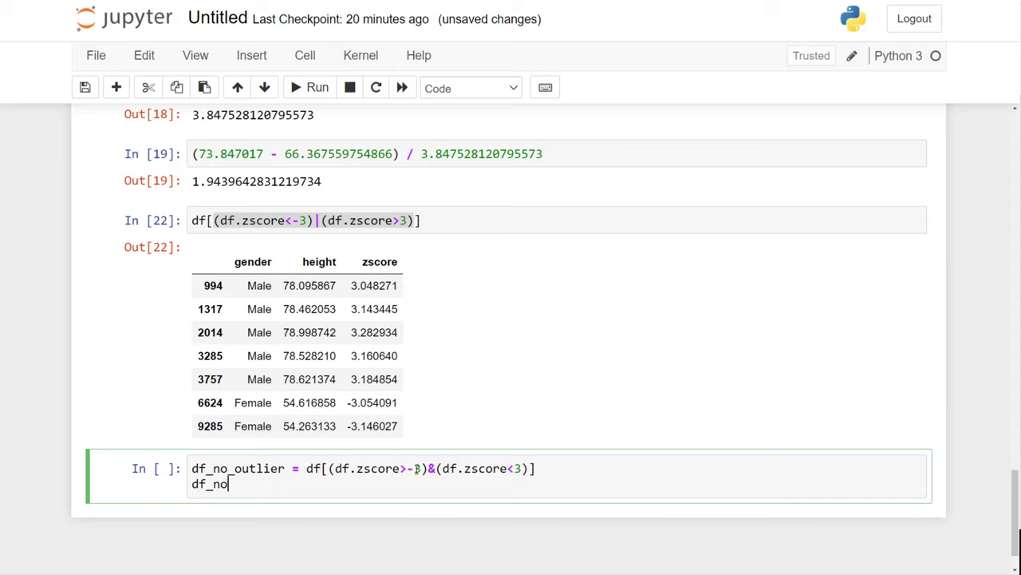
type("_outlier.shape")
key("ctrl+Return")
scroll(231, 458, "down", 2)
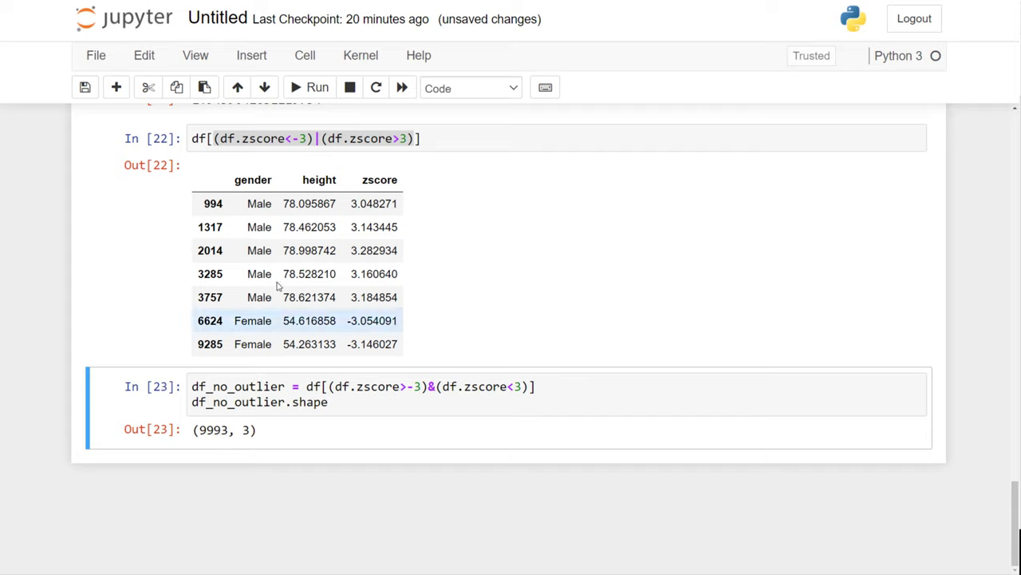
left_click_drag(247, 180, 351, 338)
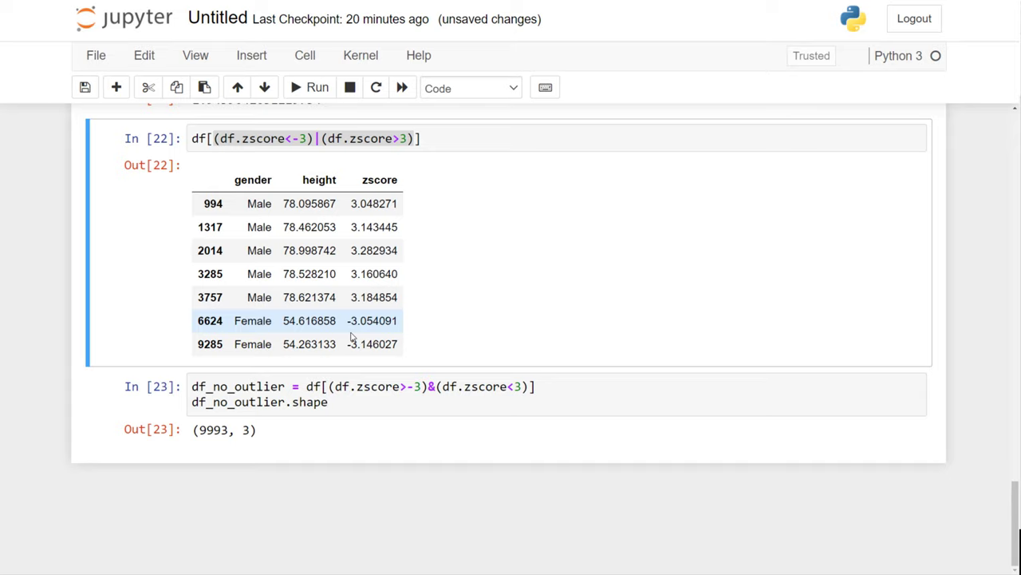
double_click(224, 403)
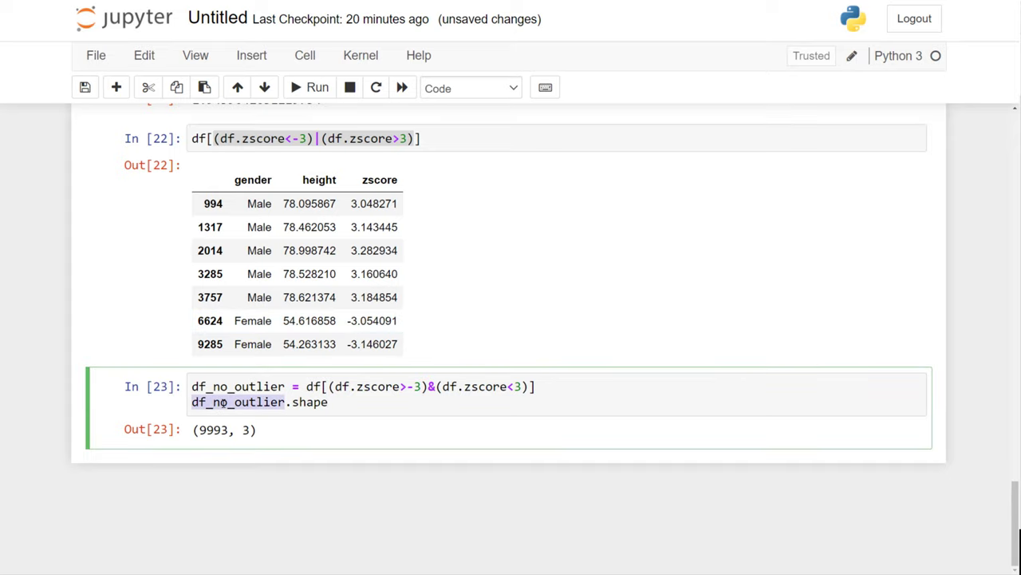
left_click(269, 454)
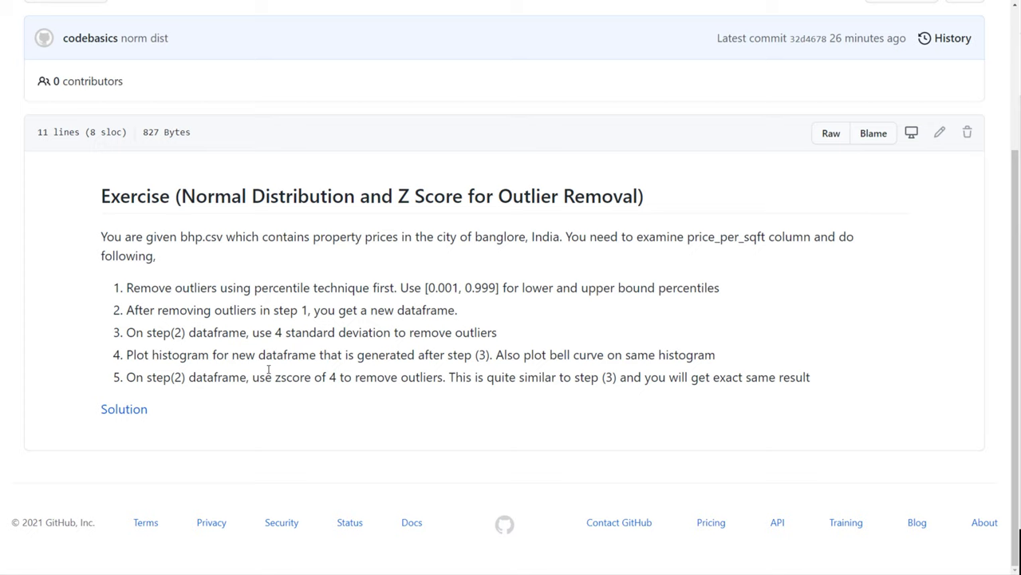
Switch to the GitHub exercise page and read the Normal Distribution and Z Score outlier-removal tasks for bhp.csv
left_click_drag(189, 231, 628, 376)
left_click(629, 377)
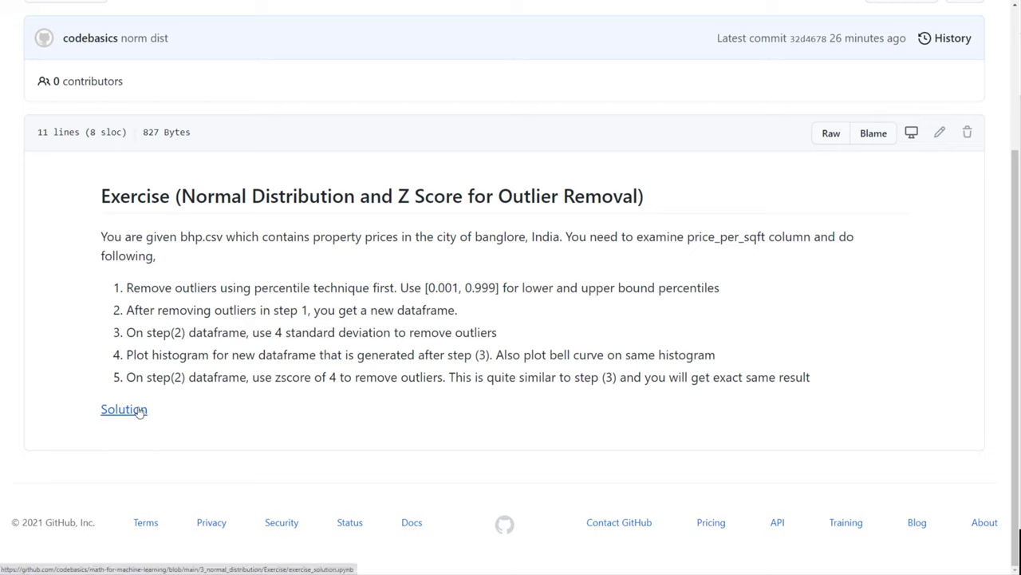
left_click_drag(239, 380, 425, 388)
left_click(426, 388)
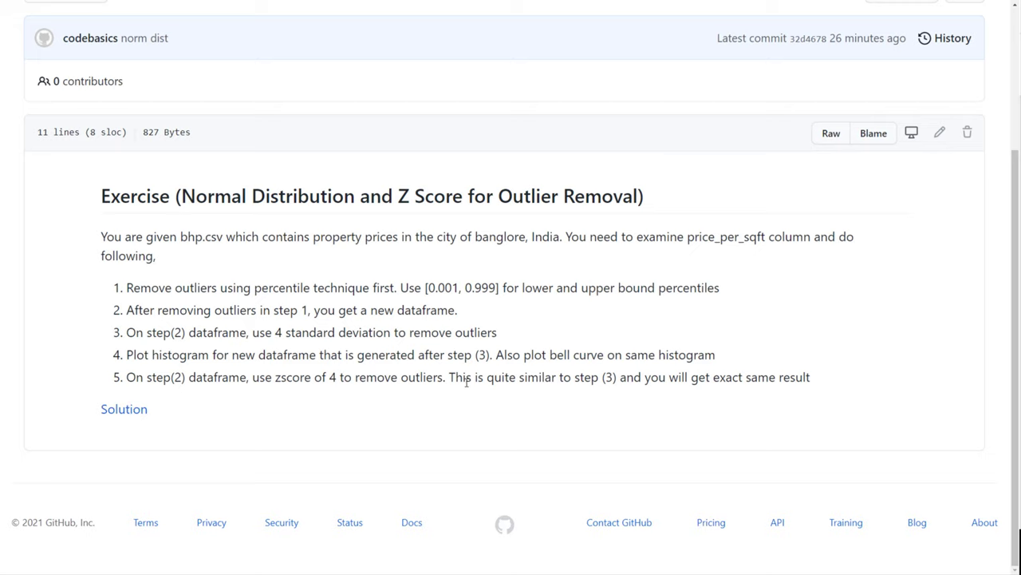